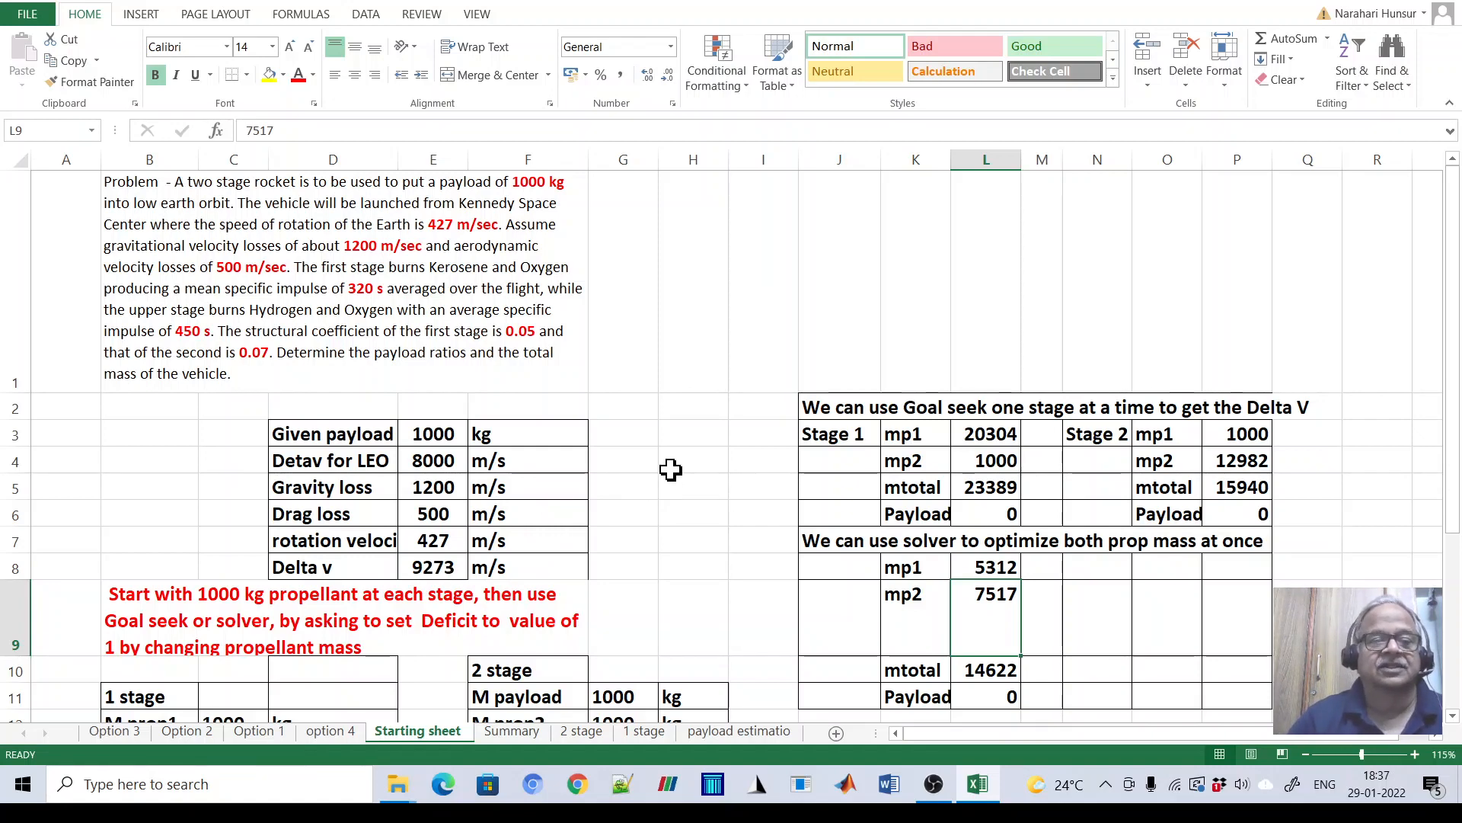
Examine the rocket problem statement, the given values, the two stage tables and the totals on the Starting sheet
{"action": "scroll", "coordinate": [670, 465], "scroll_direction": "down", "scroll_amount": 3}
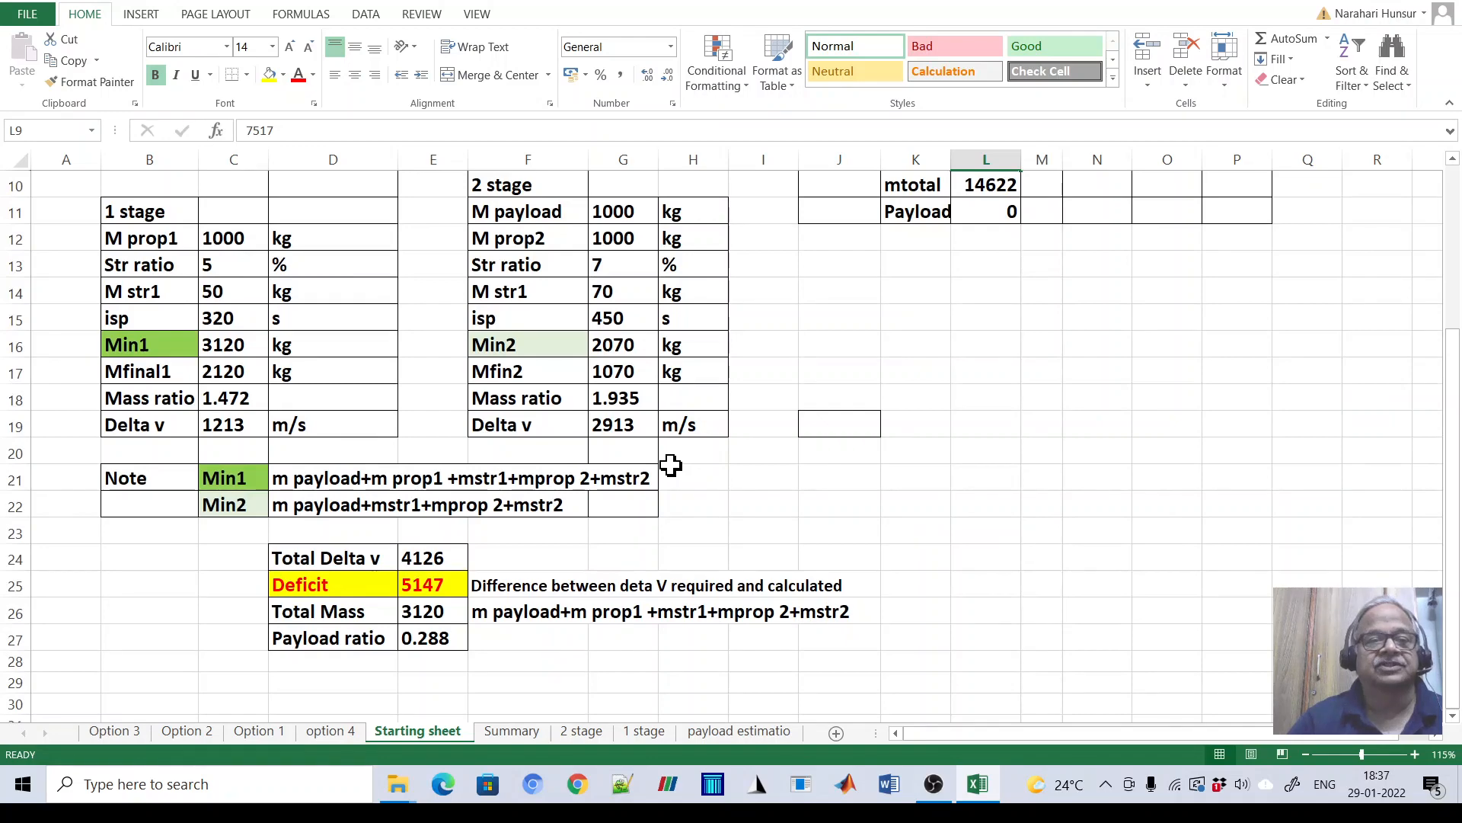
{"action": "scroll", "coordinate": [670, 463], "scroll_direction": "up", "scroll_amount": 3}
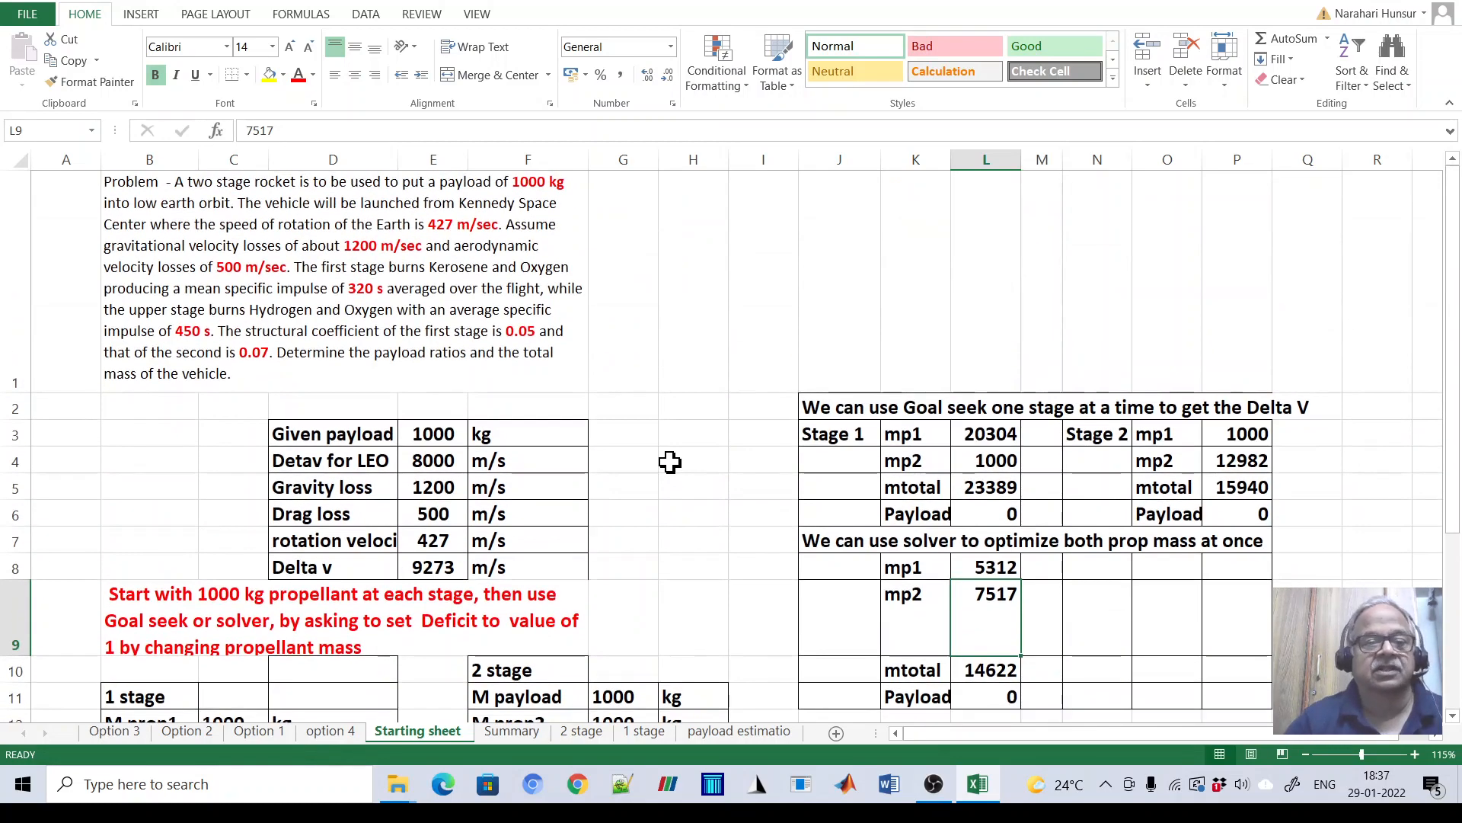
{"action": "left_click", "coordinate": [1452, 718]}
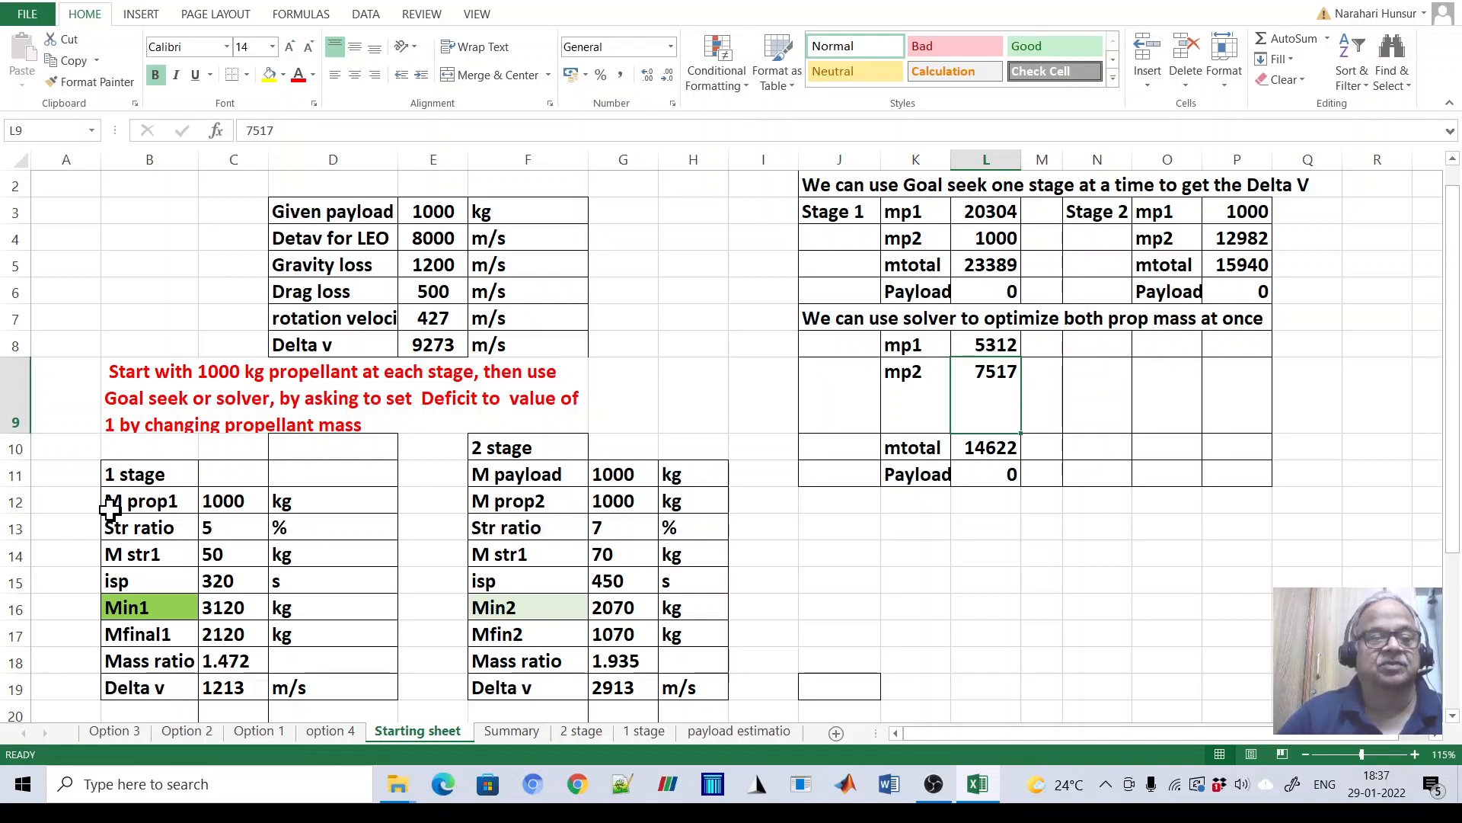
{"action": "scroll", "coordinate": [108, 474], "scroll_direction": "down", "scroll_amount": 2}
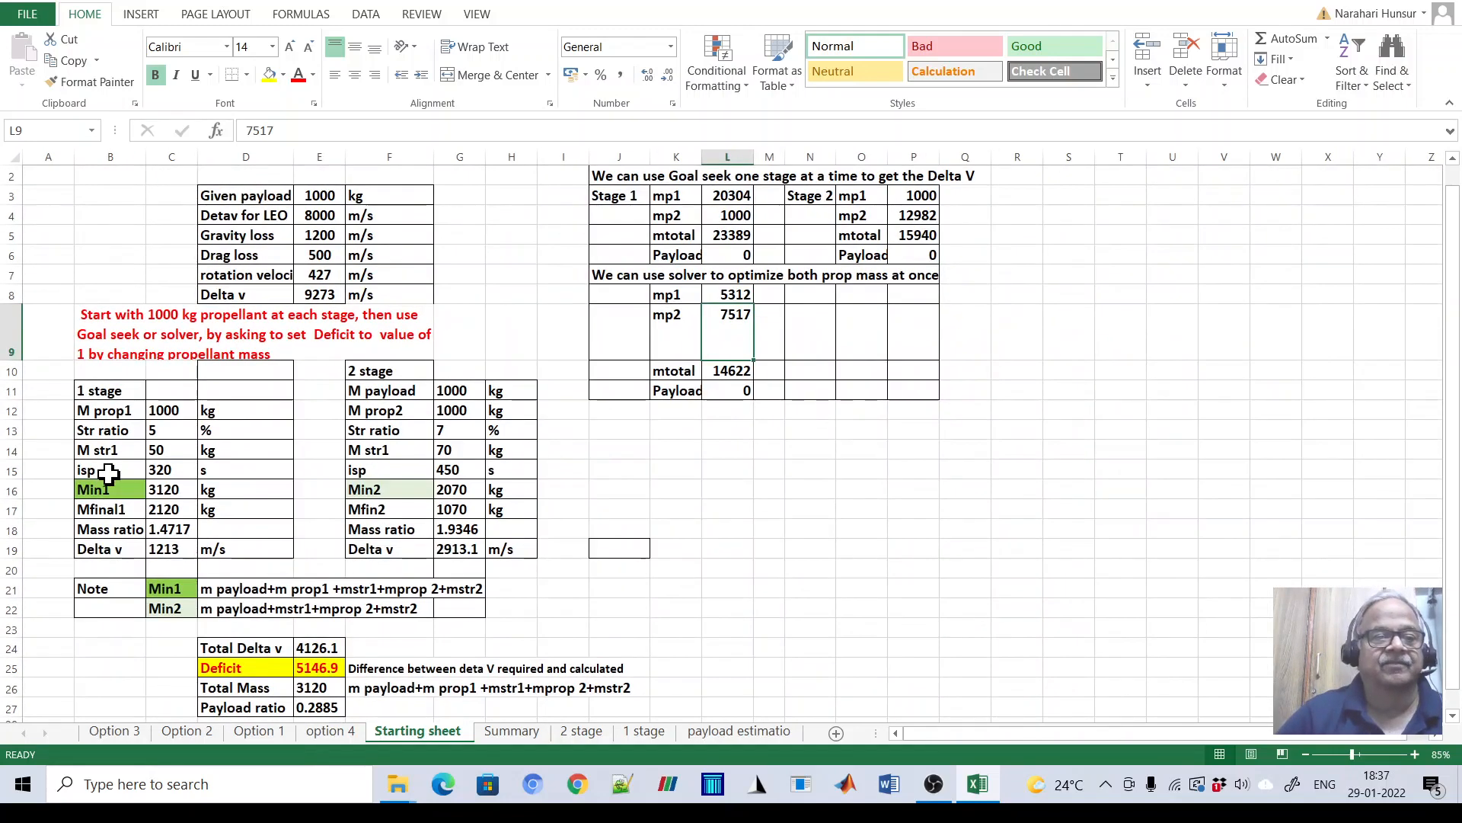
{"action": "scroll", "coordinate": [108, 474], "scroll_direction": "up", "scroll_amount": 1}
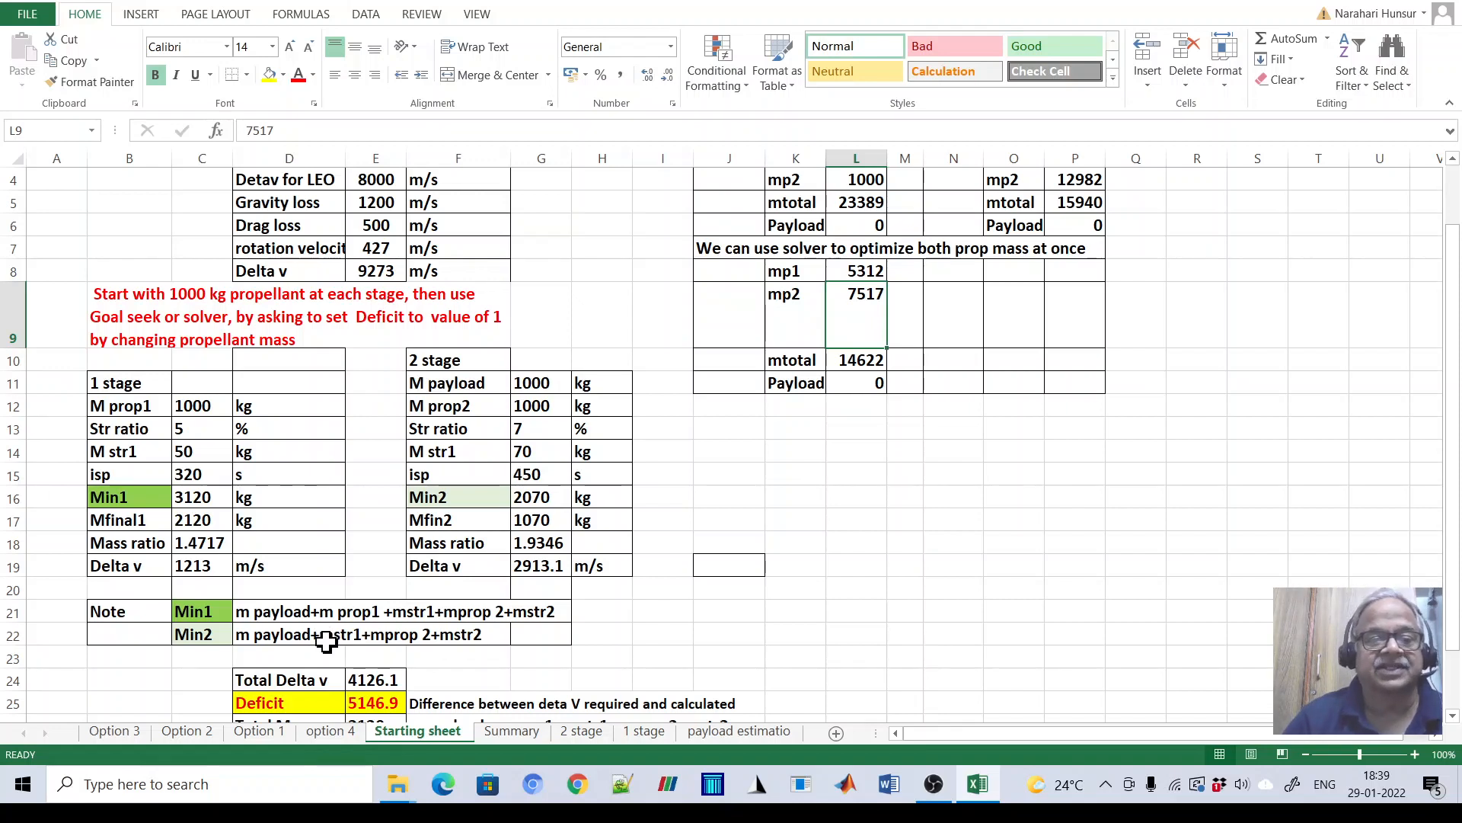
Correct the Min2 note in cell D22 to read "m payload+mprop 2+mstr2" by removing the mstr1 term
{"action": "left_click", "coordinate": [238, 634]}
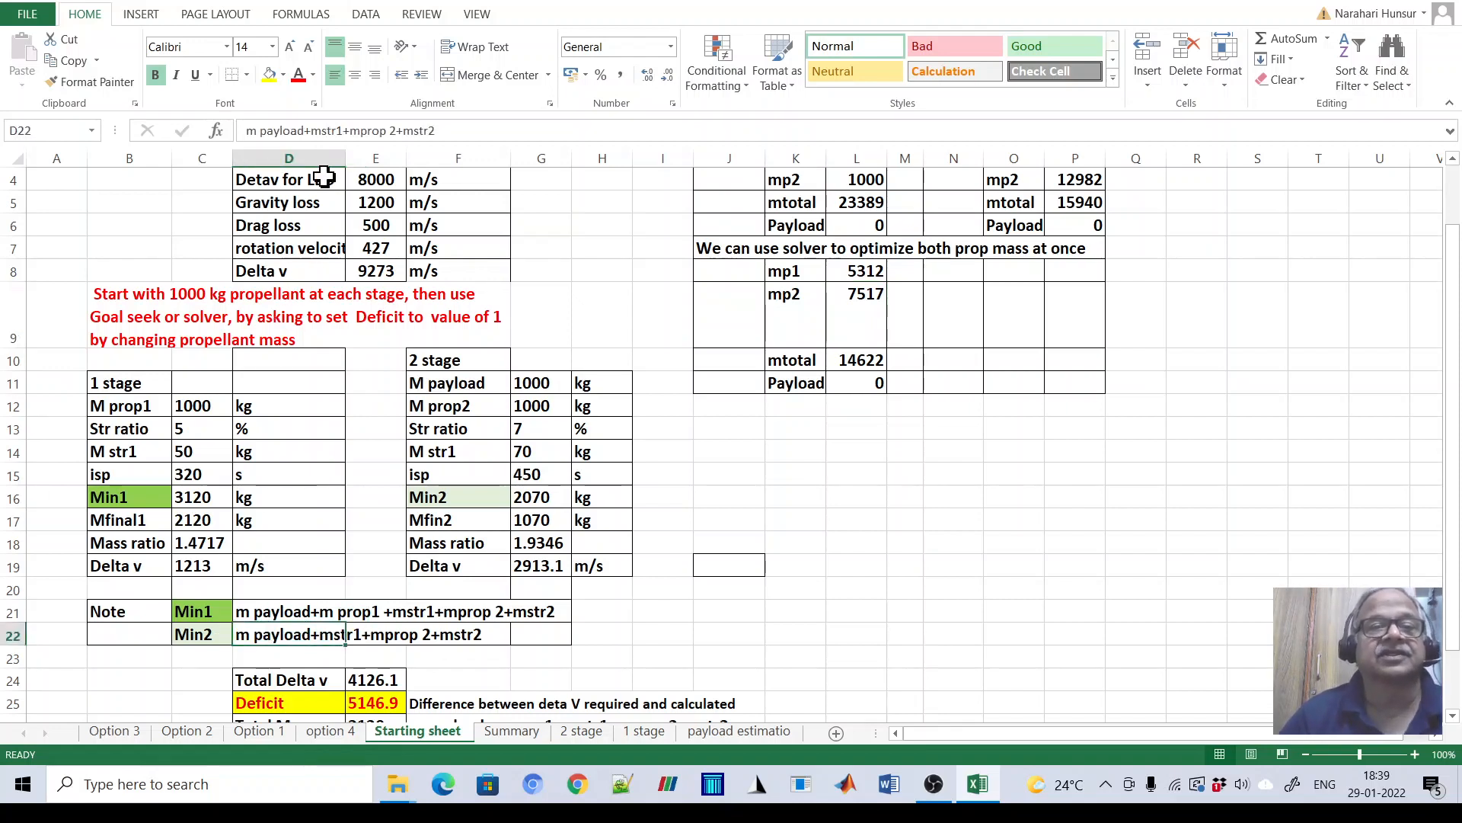
{"action": "left_click", "coordinate": [343, 131]}
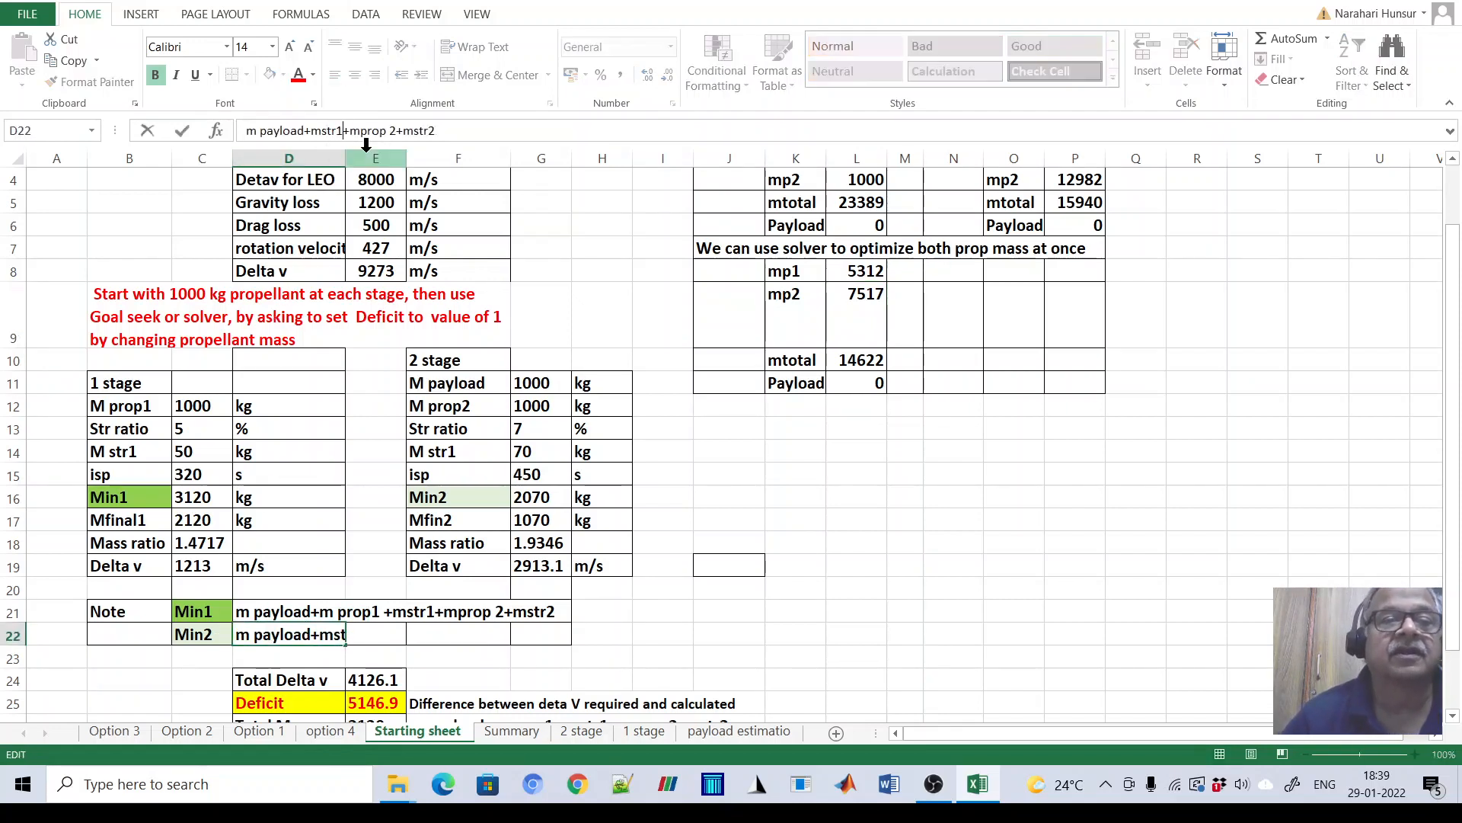
{"action": "key", "text": "BackSpace"}
{"action": "key", "text": "BackSpace"}
{"action": "key", "text": "BackSpace"}
{"action": "key", "text": "BackSpace"}
{"action": "key", "text": "BackSpace"}
{"action": "key", "text": "BackSpace"}
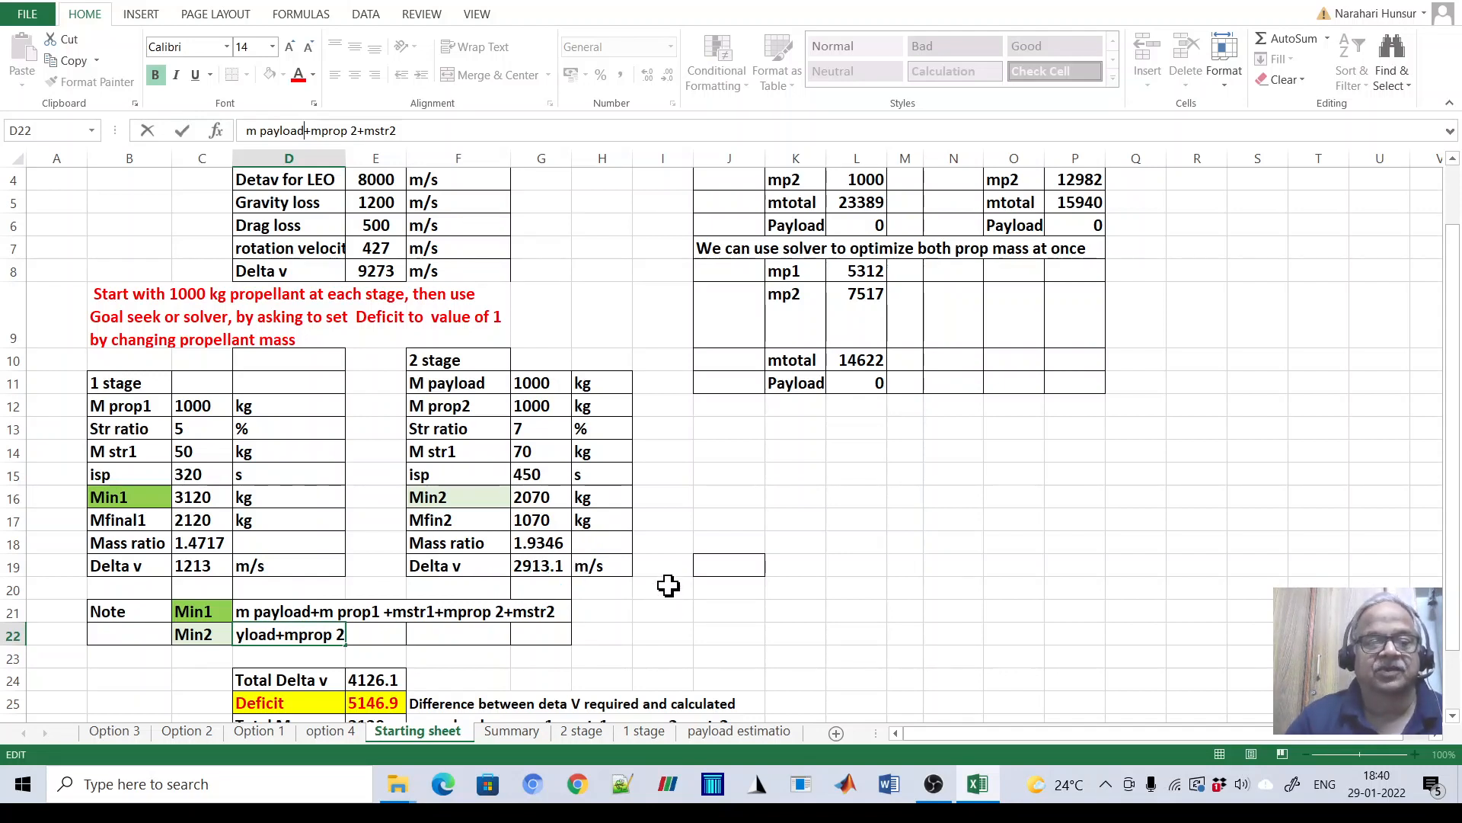
{"action": "left_click", "coordinate": [468, 130]}
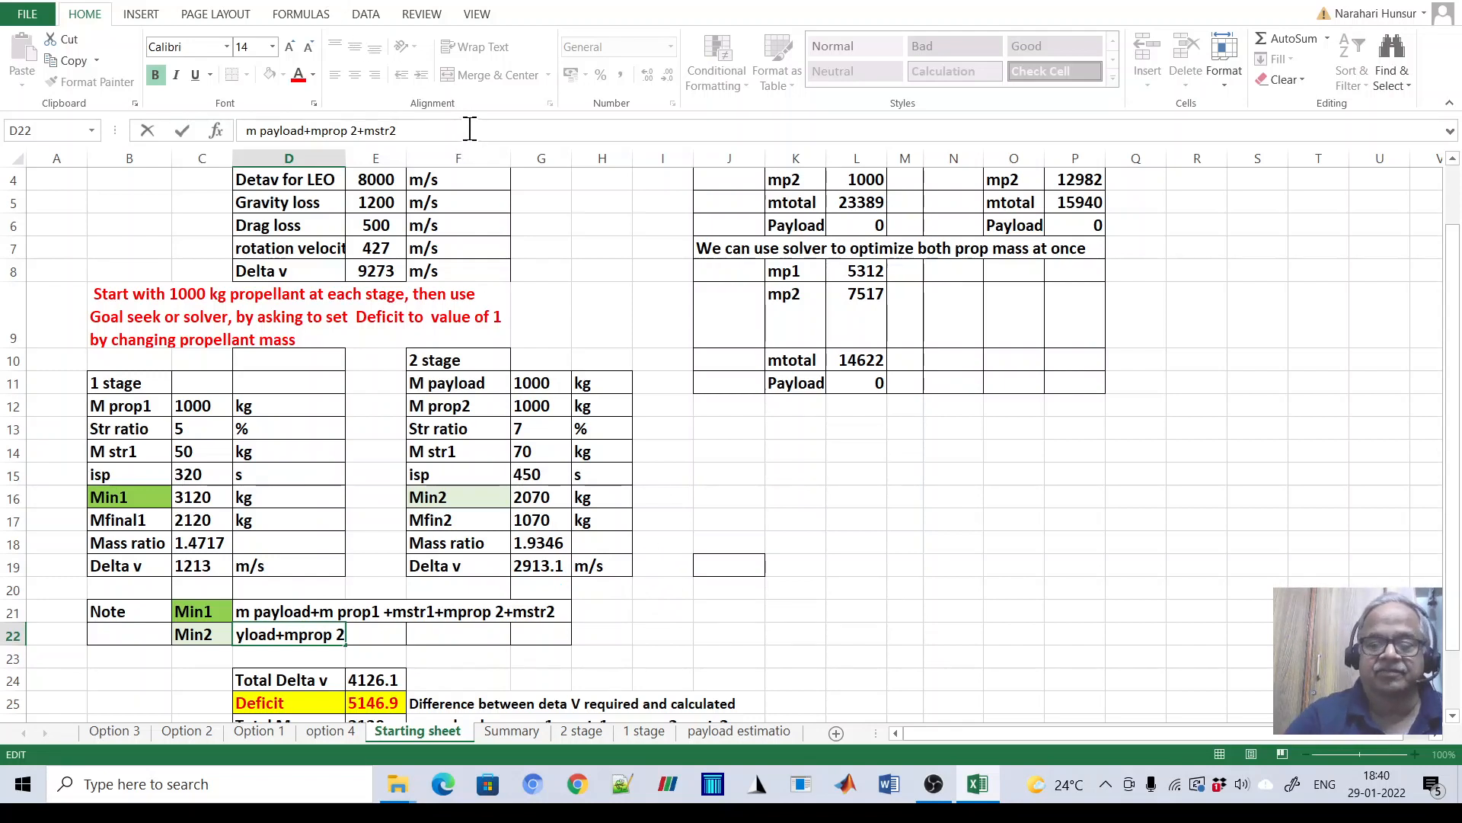
{"action": "key", "text": "Return"}
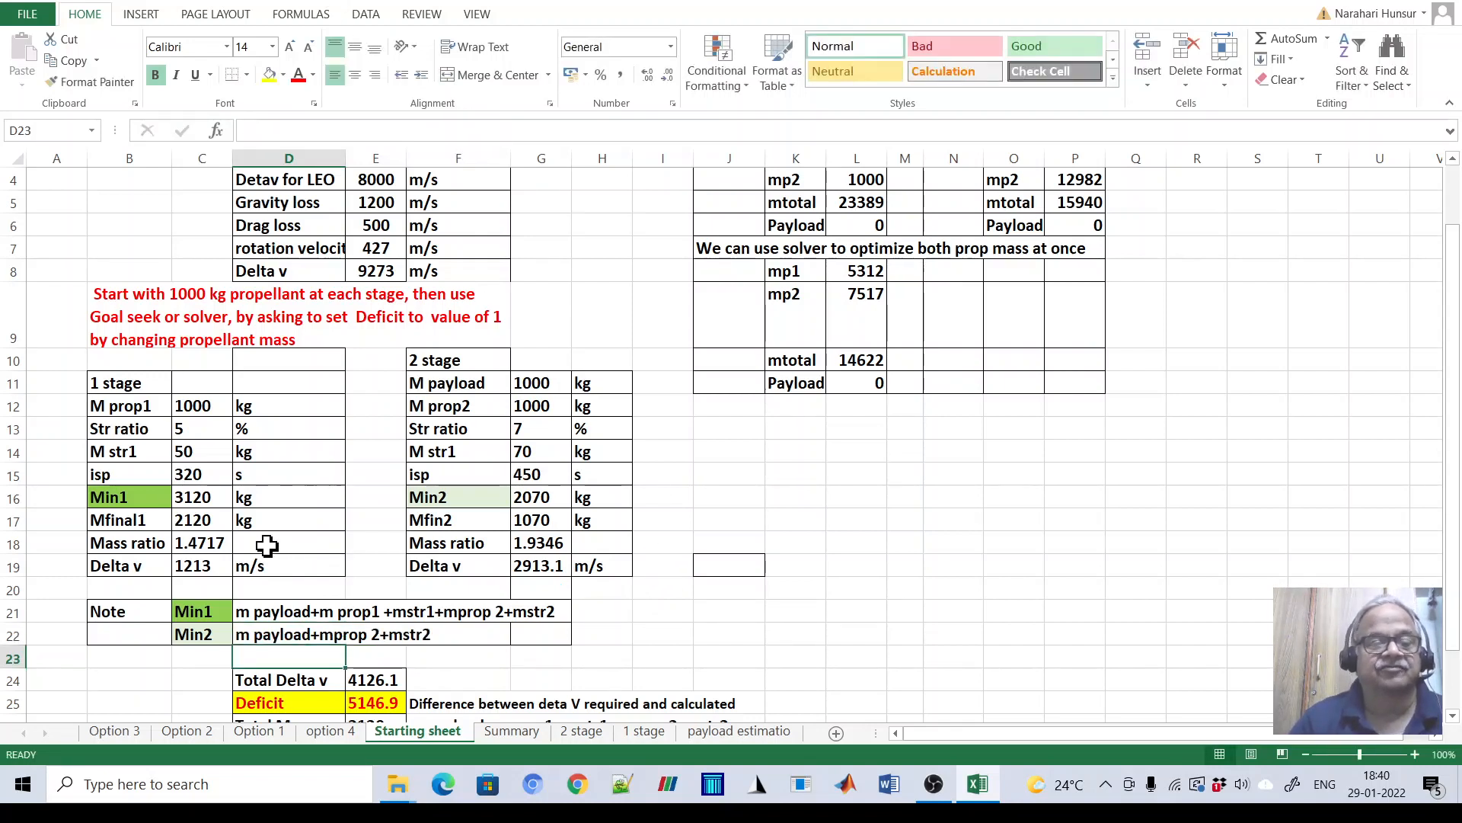
Start a Goal Seek with the Deficit value in cell E25 as the set cell
{"action": "scroll", "coordinate": [747, 561], "scroll_direction": "down", "scroll_amount": 3}
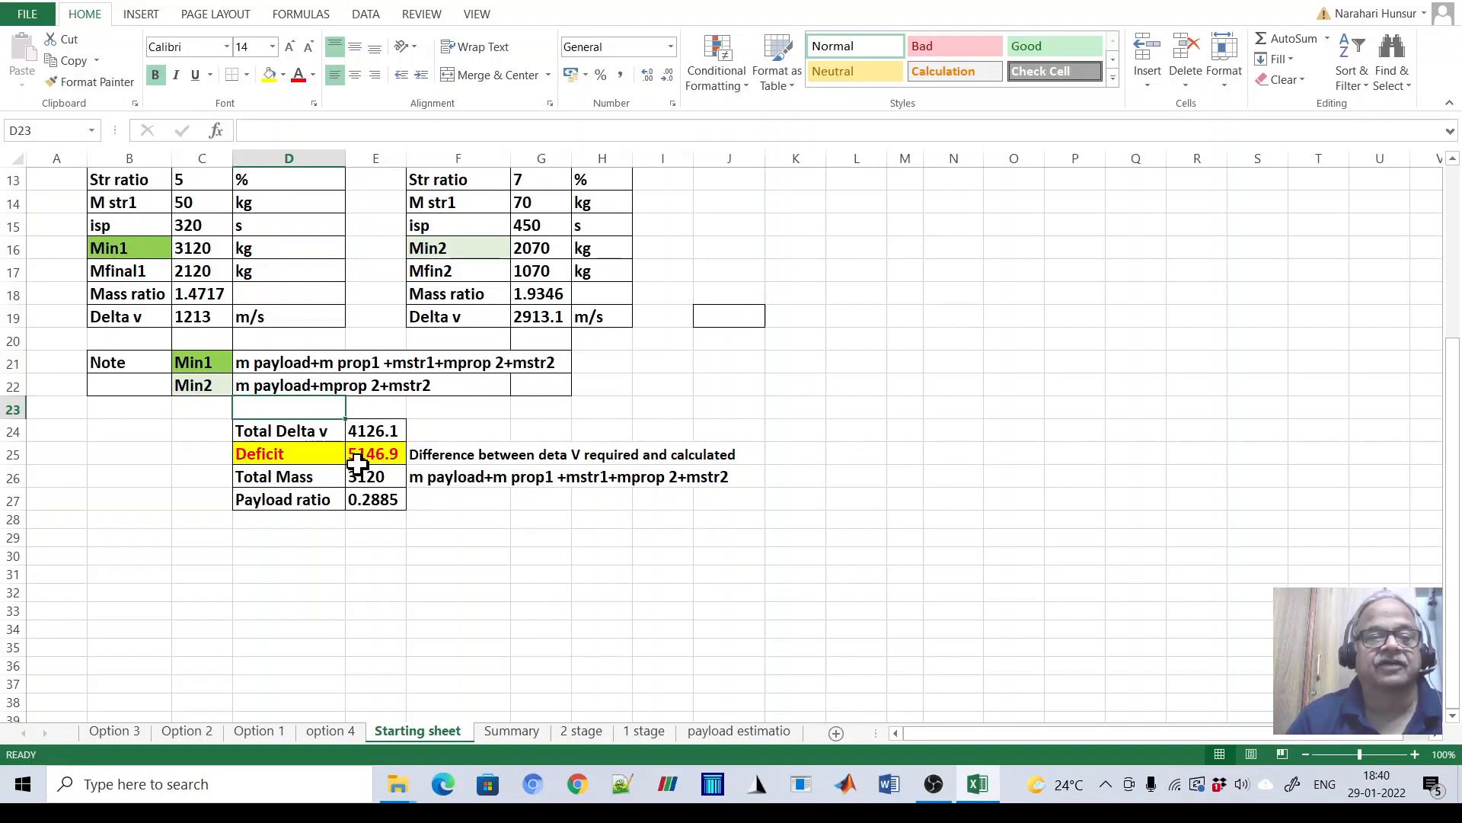
{"action": "scroll", "coordinate": [707, 537], "scroll_direction": "up", "scroll_amount": 3}
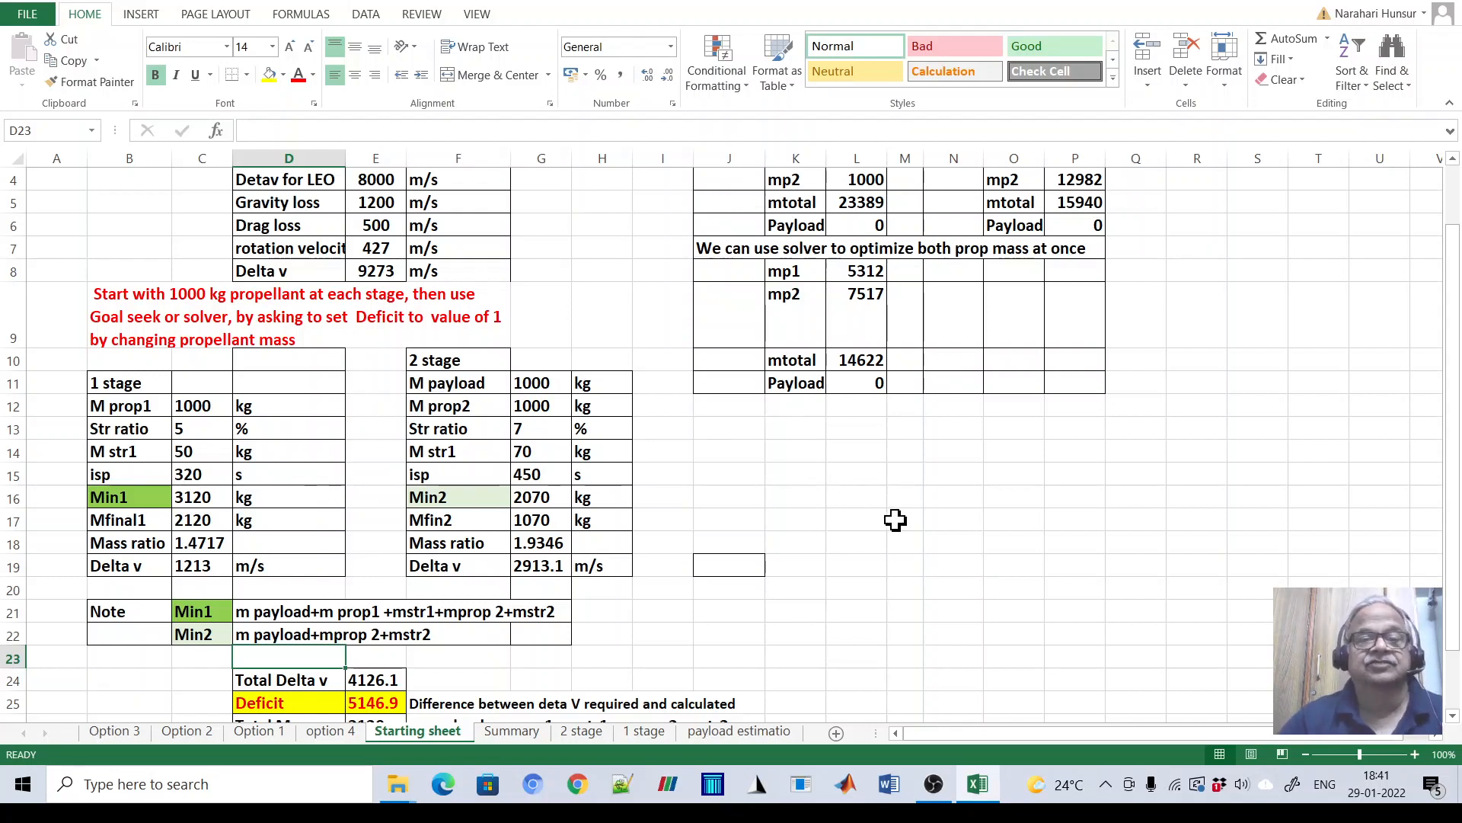
{"action": "left_click", "coordinate": [364, 15]}
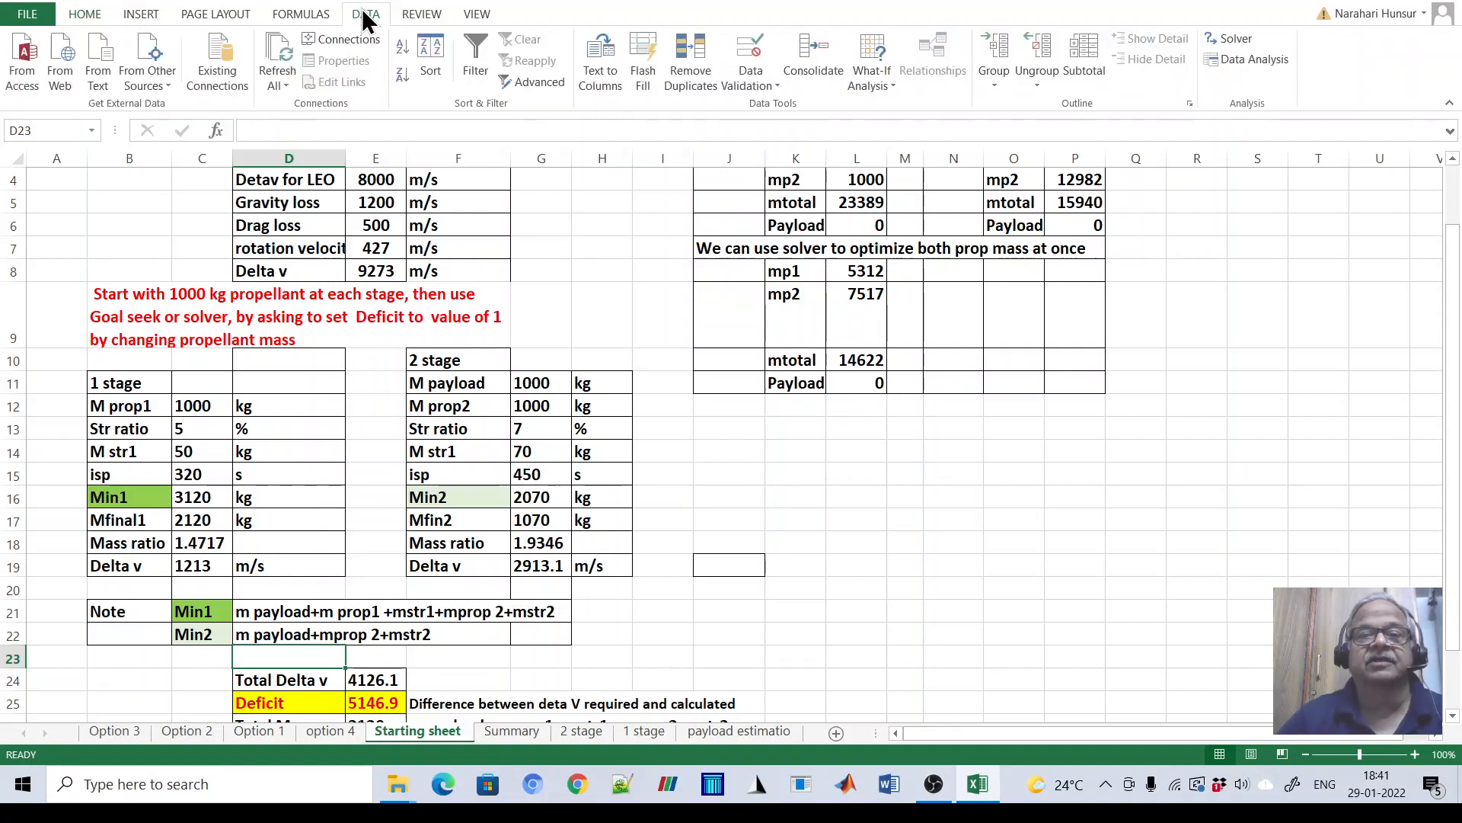
{"action": "left_click", "coordinate": [890, 80]}
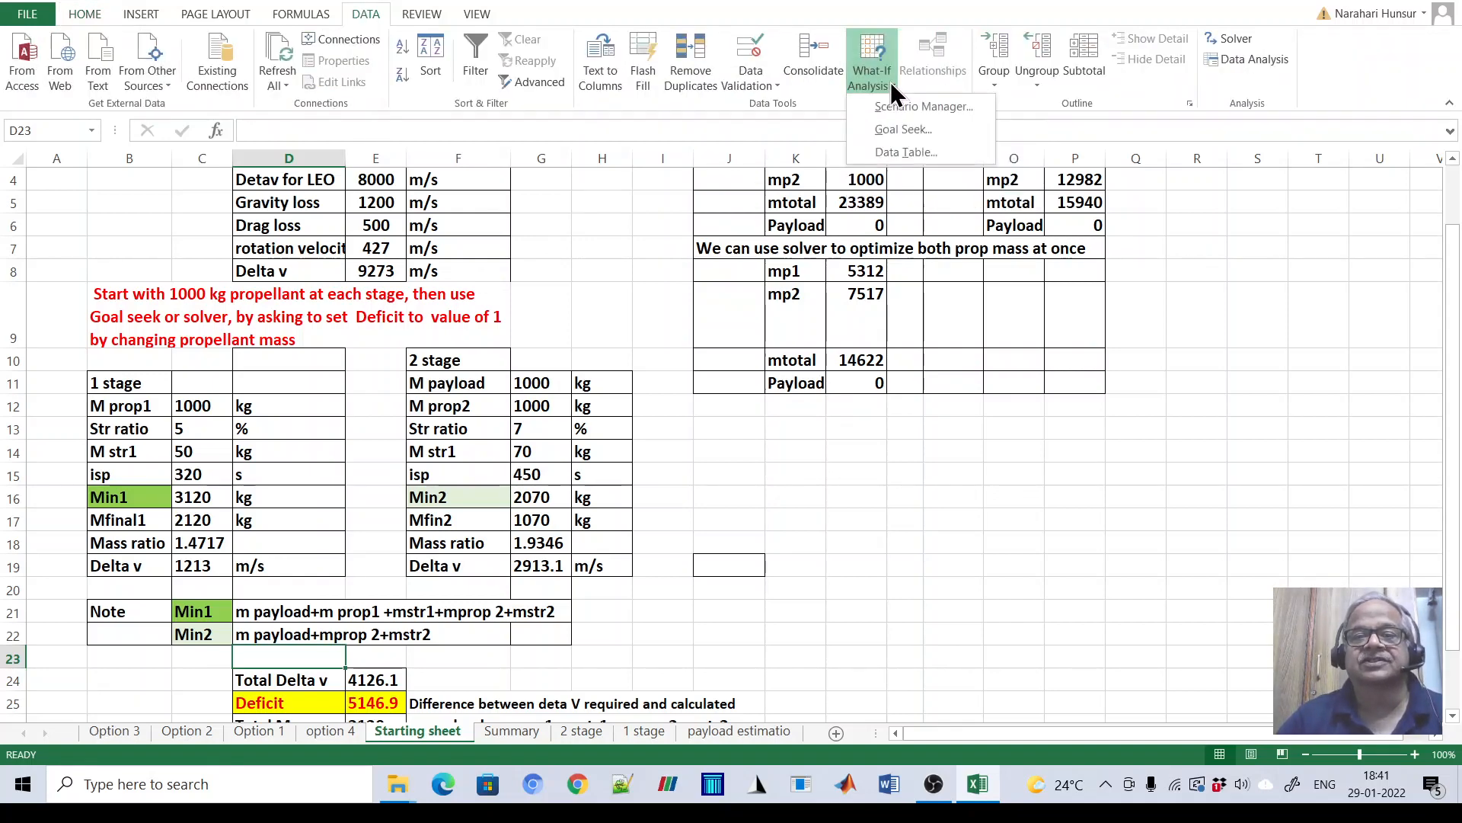
{"action": "left_click", "coordinate": [884, 131]}
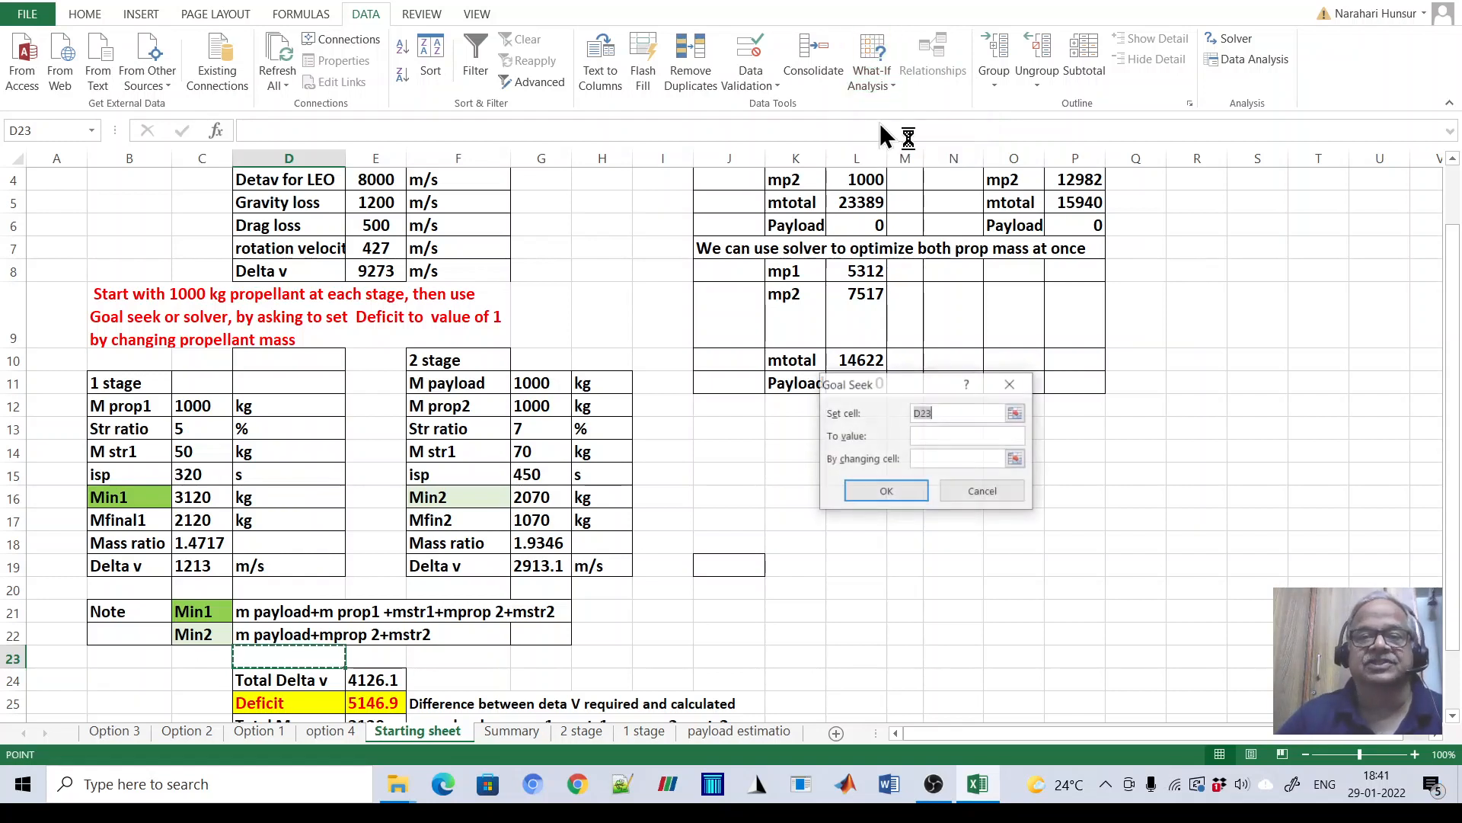
{"action": "left_click_drag", "start_coordinate": [928, 382], "coordinate": [861, 430]}
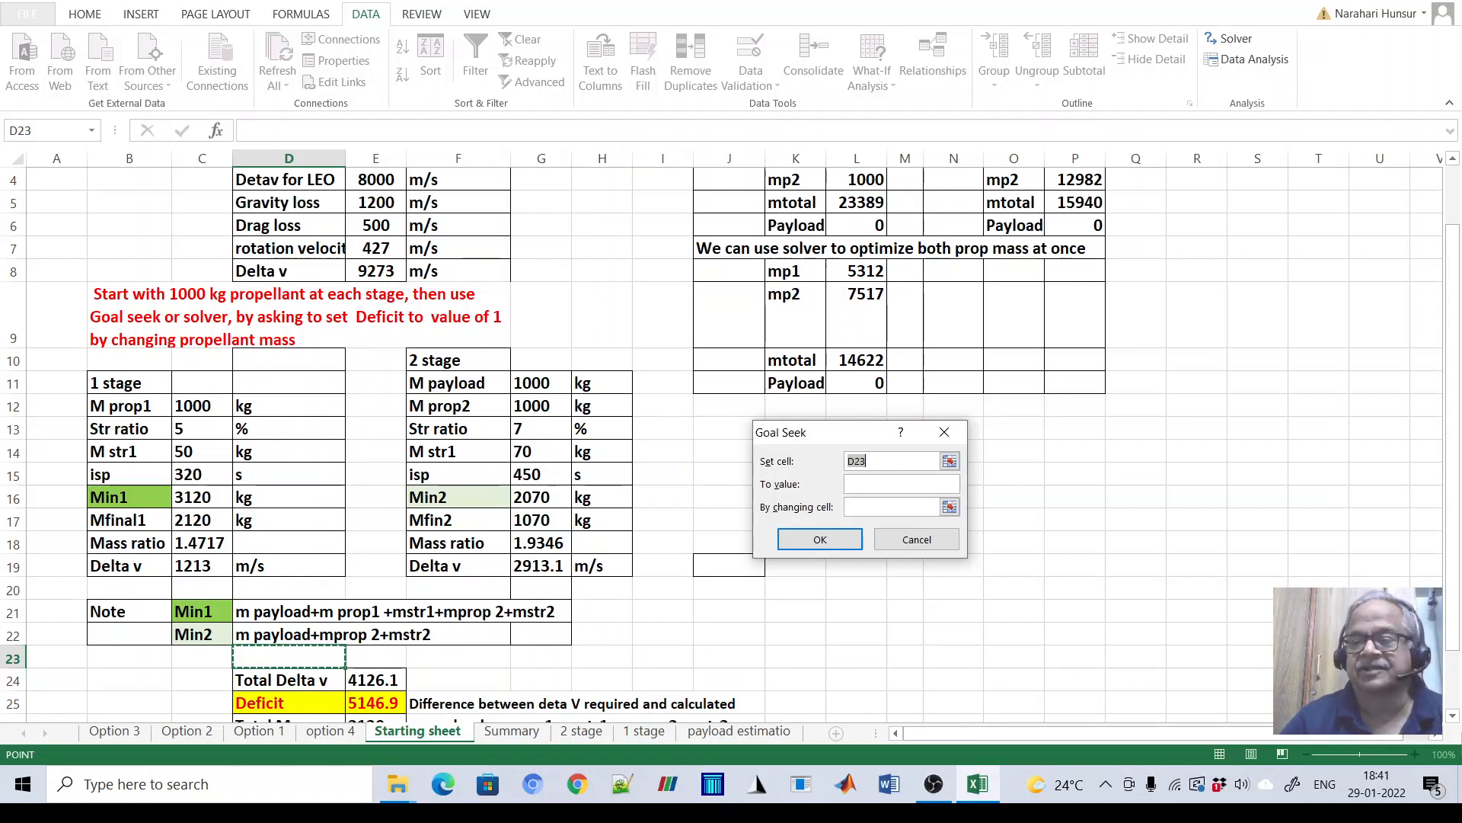
{"action": "left_click", "coordinate": [1453, 716]}
{"action": "left_click", "coordinate": [1453, 716]}
{"action": "left_click", "coordinate": [1453, 715]}
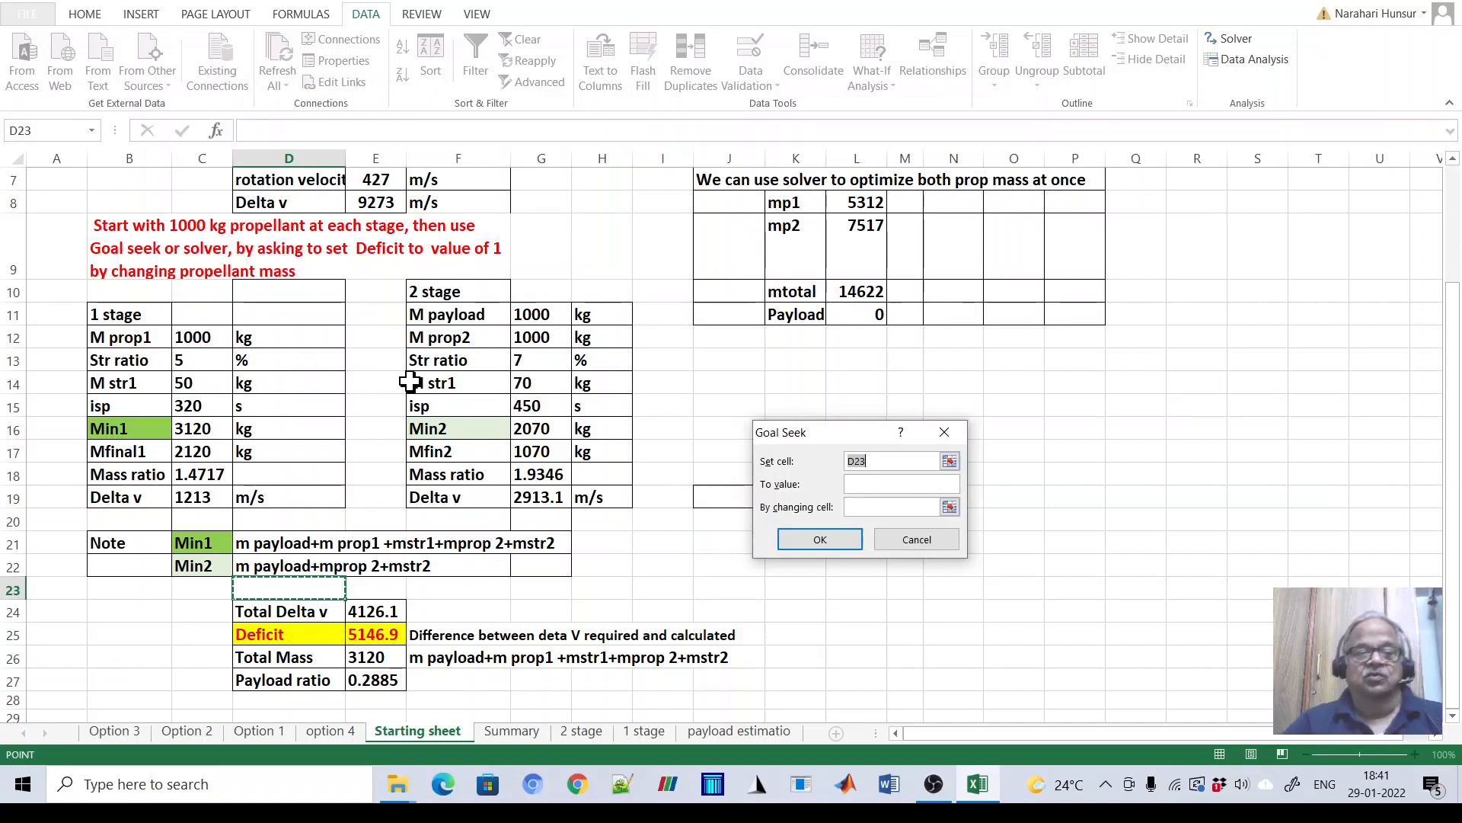
{"action": "left_click", "coordinate": [874, 462]}
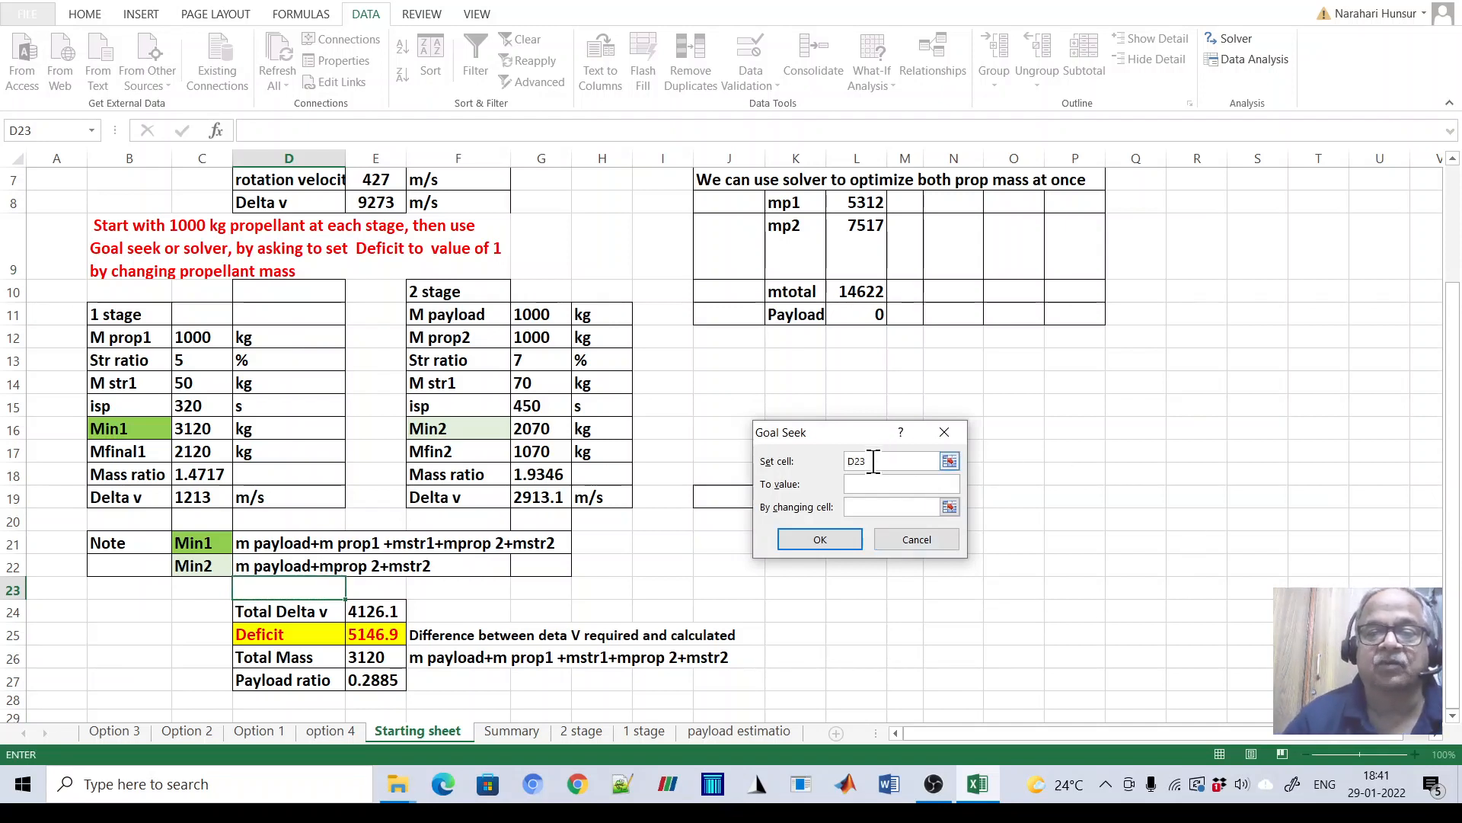
{"action": "key", "text": "BackSpace"}
{"action": "key", "text": "BackSpace"}
{"action": "key", "text": "BackSpace"}
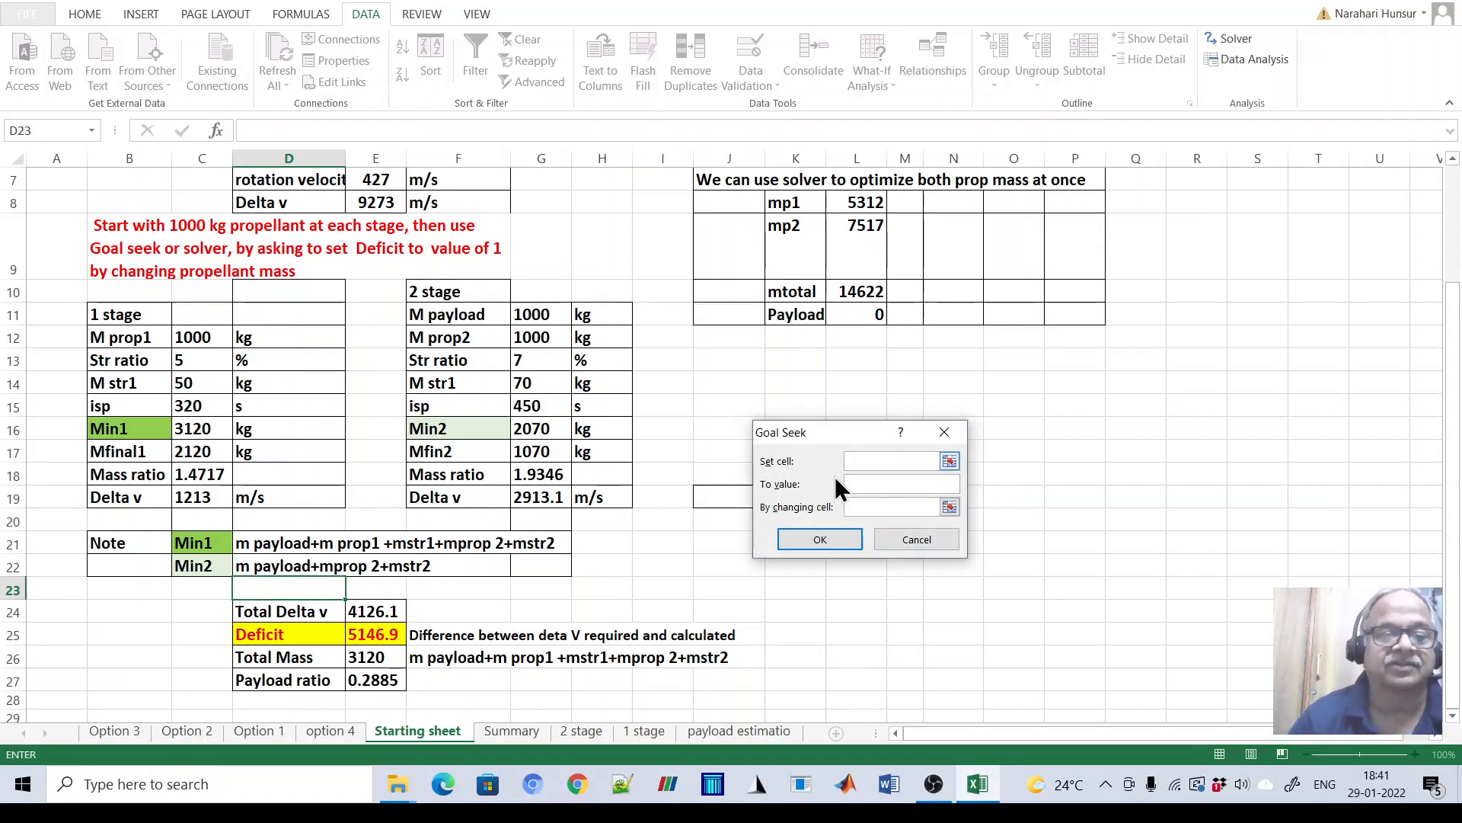
{"action": "left_click", "coordinate": [379, 635]}
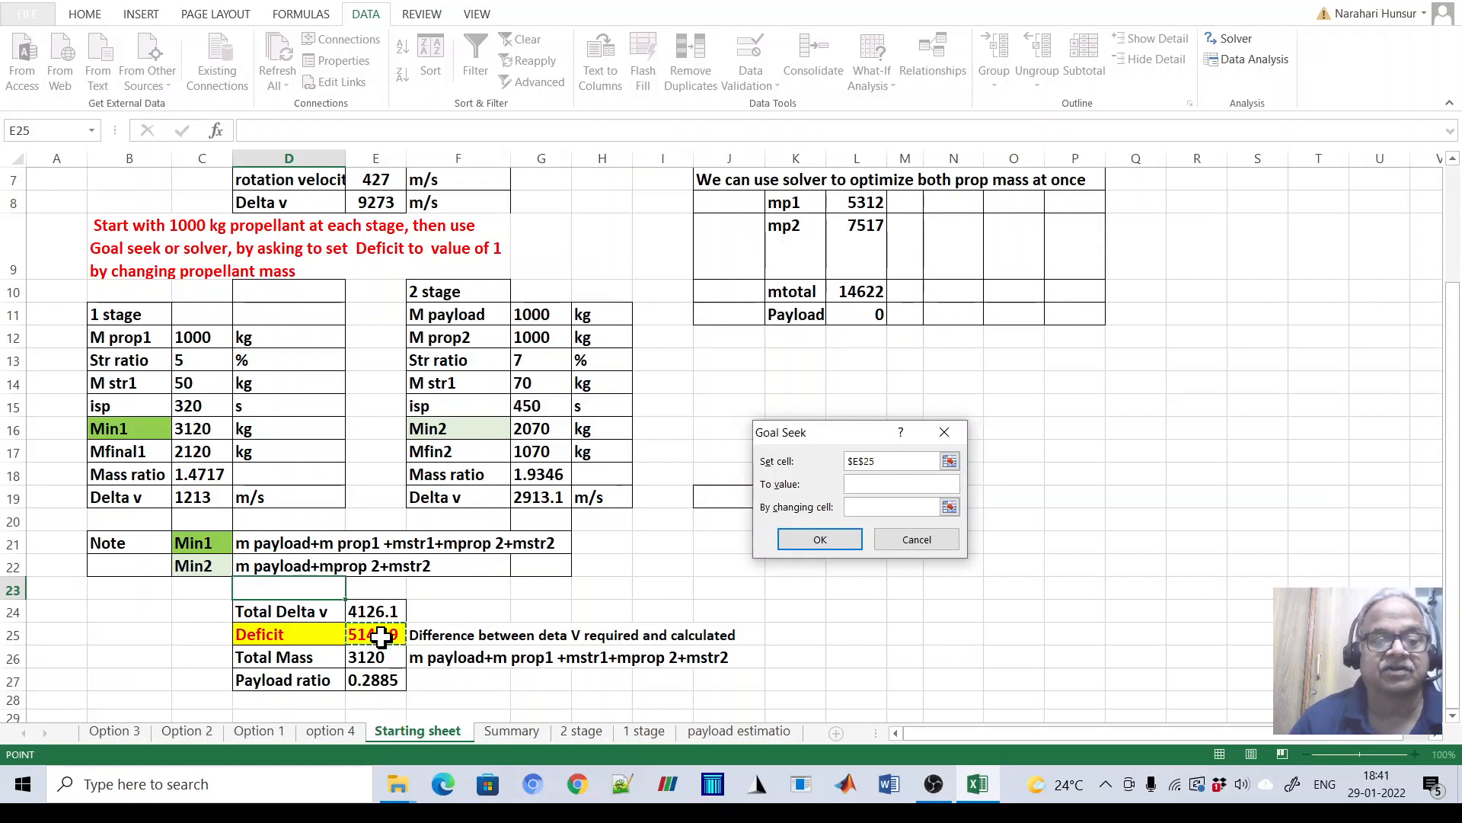
Goal seek the Deficit to 1 by changing the first-stage propellant mass in C12, and discard the solution
{"action": "left_click", "coordinate": [858, 485]}
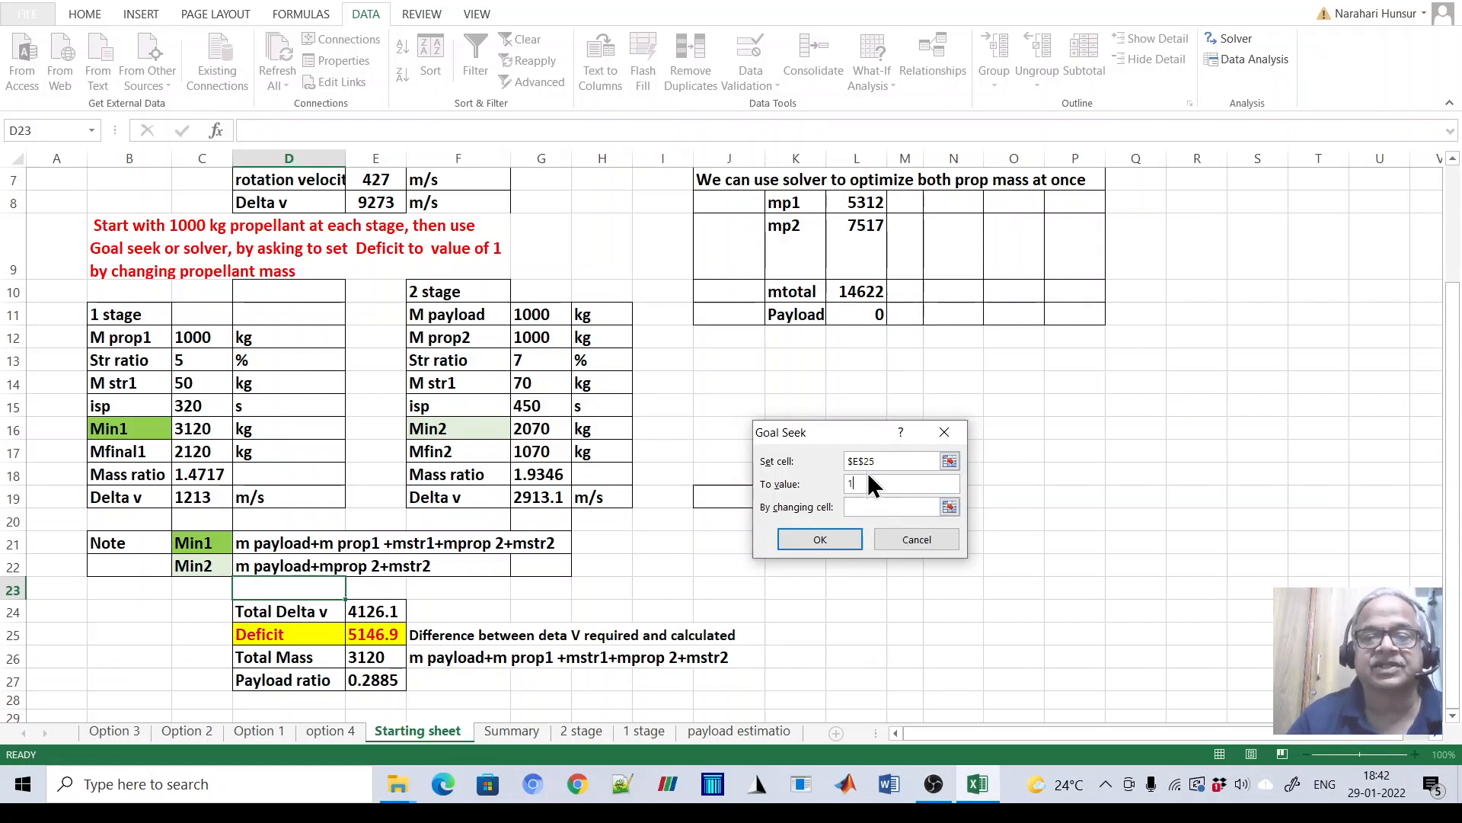
{"action": "left_click", "coordinate": [865, 505]}
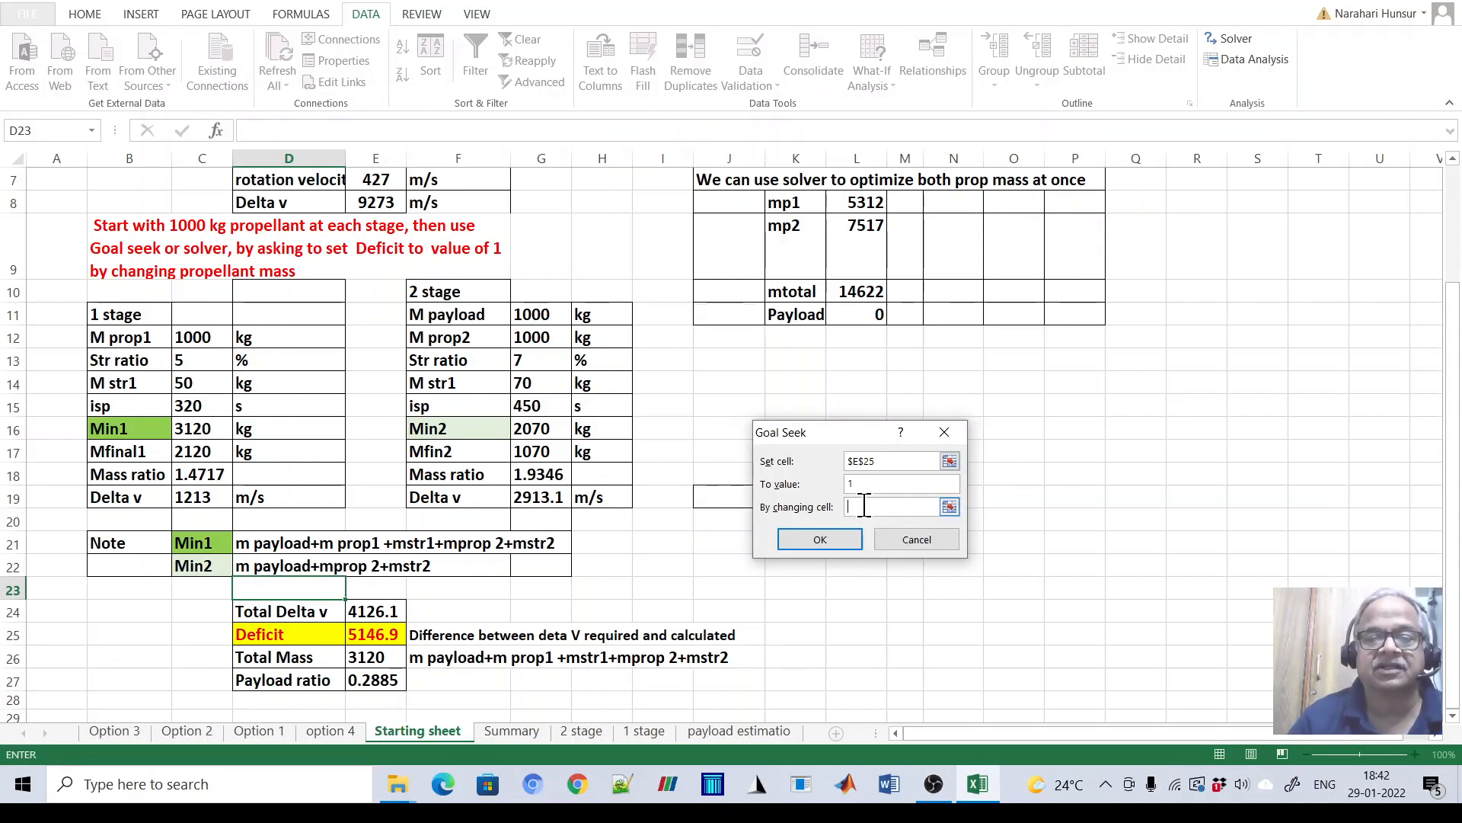
{"action": "left_click", "coordinate": [196, 336]}
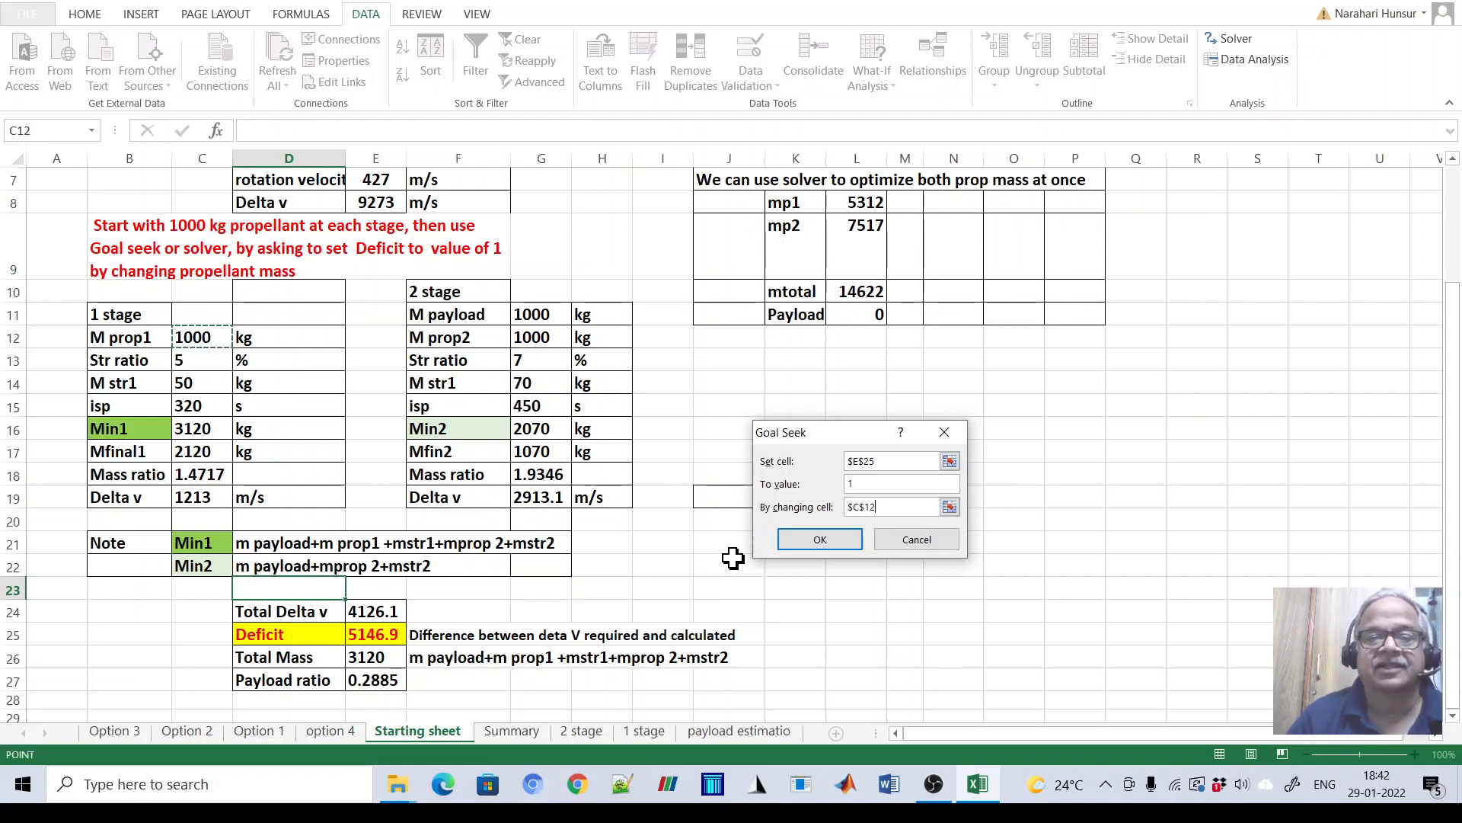
{"action": "left_click", "coordinate": [826, 538]}
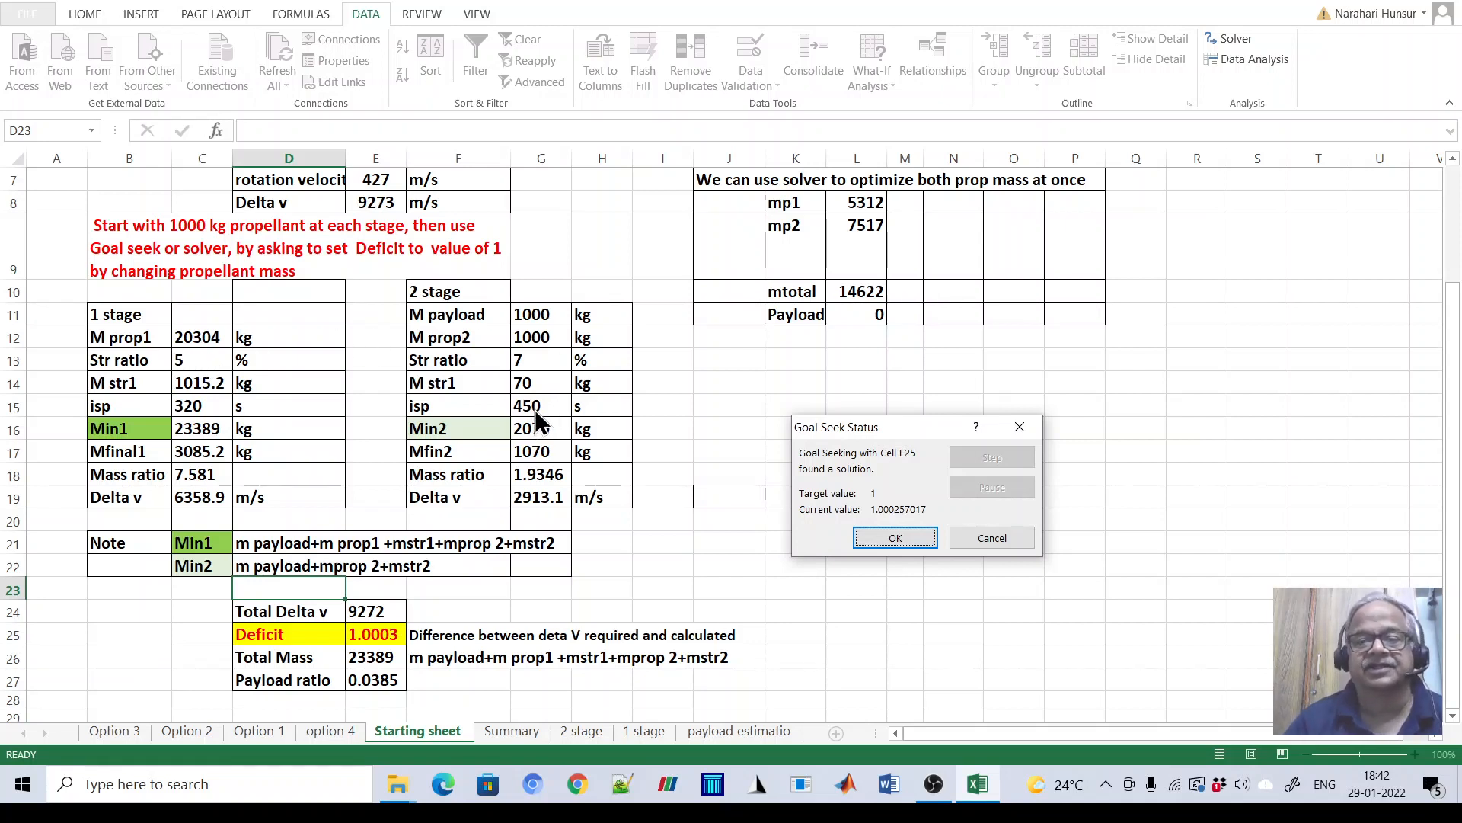
{"action": "left_click", "coordinate": [990, 535]}
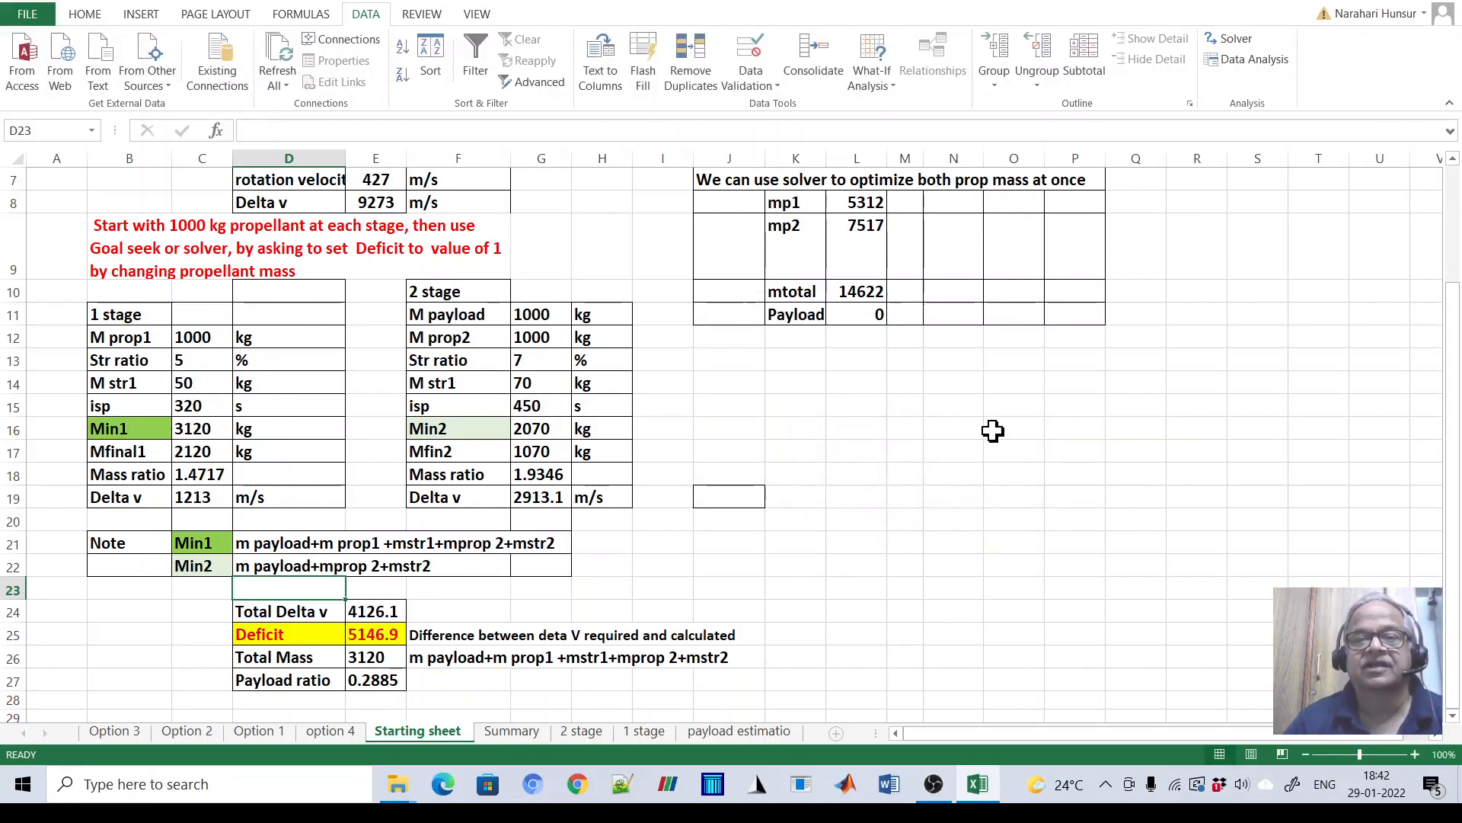
Run Goal Seek to bring the Deficit in E25 to 1 by changing the second-stage propellant mass in G12
{"action": "left_click", "coordinate": [890, 81]}
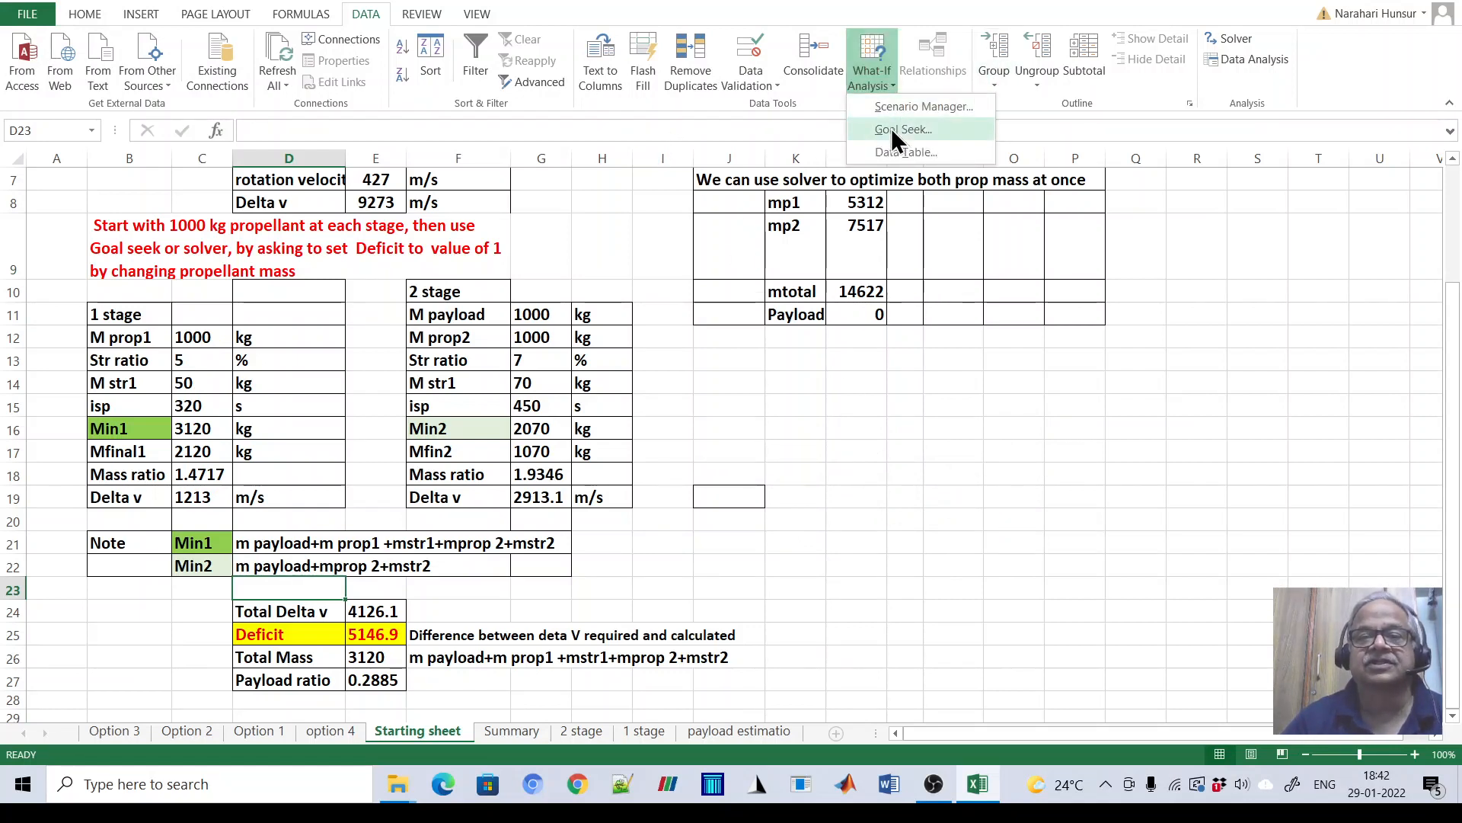
{"action": "left_click", "coordinate": [891, 128]}
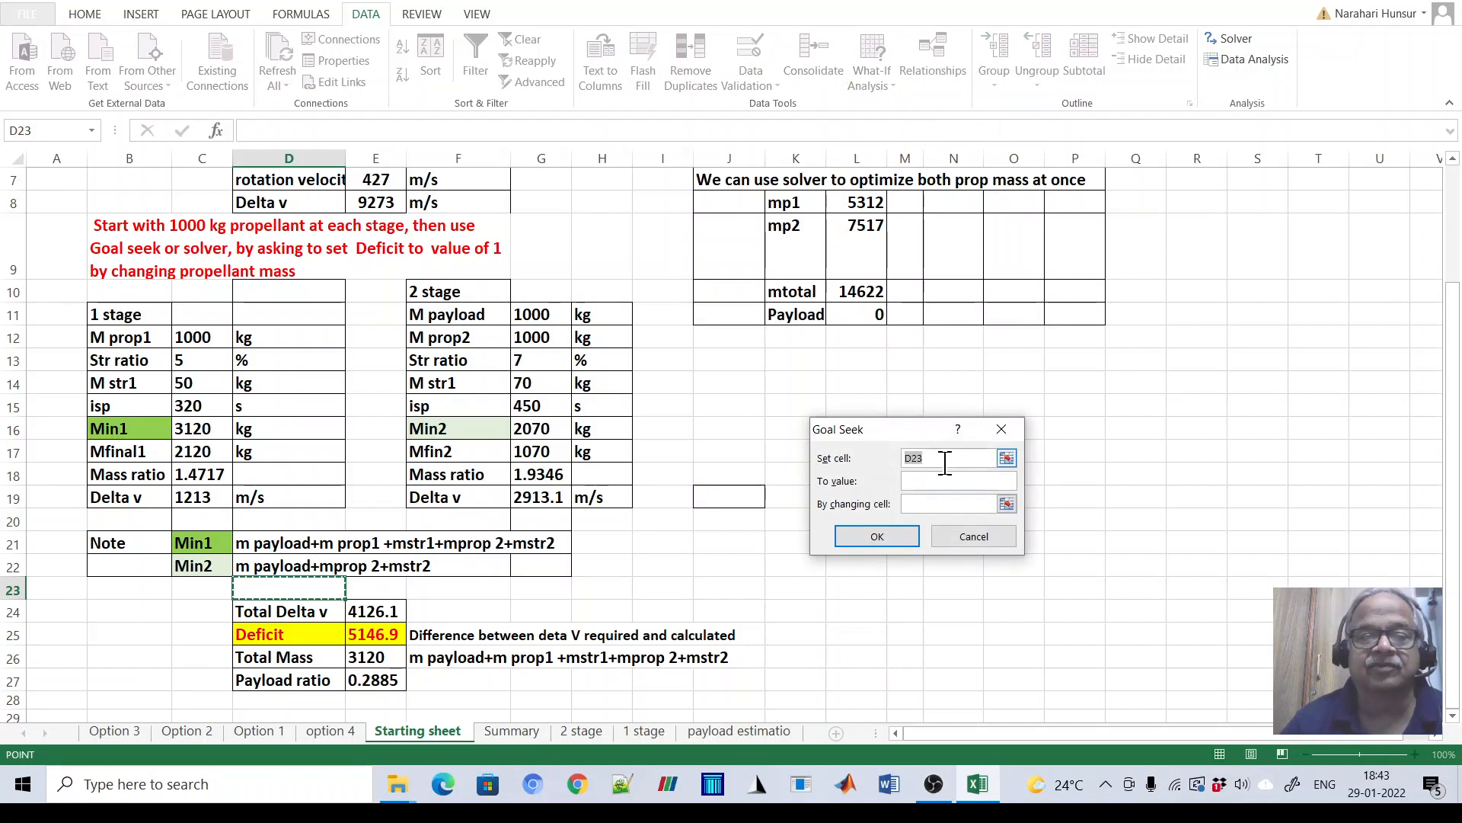
{"action": "left_click_drag", "start_coordinate": [942, 462], "coordinate": [883, 463]}
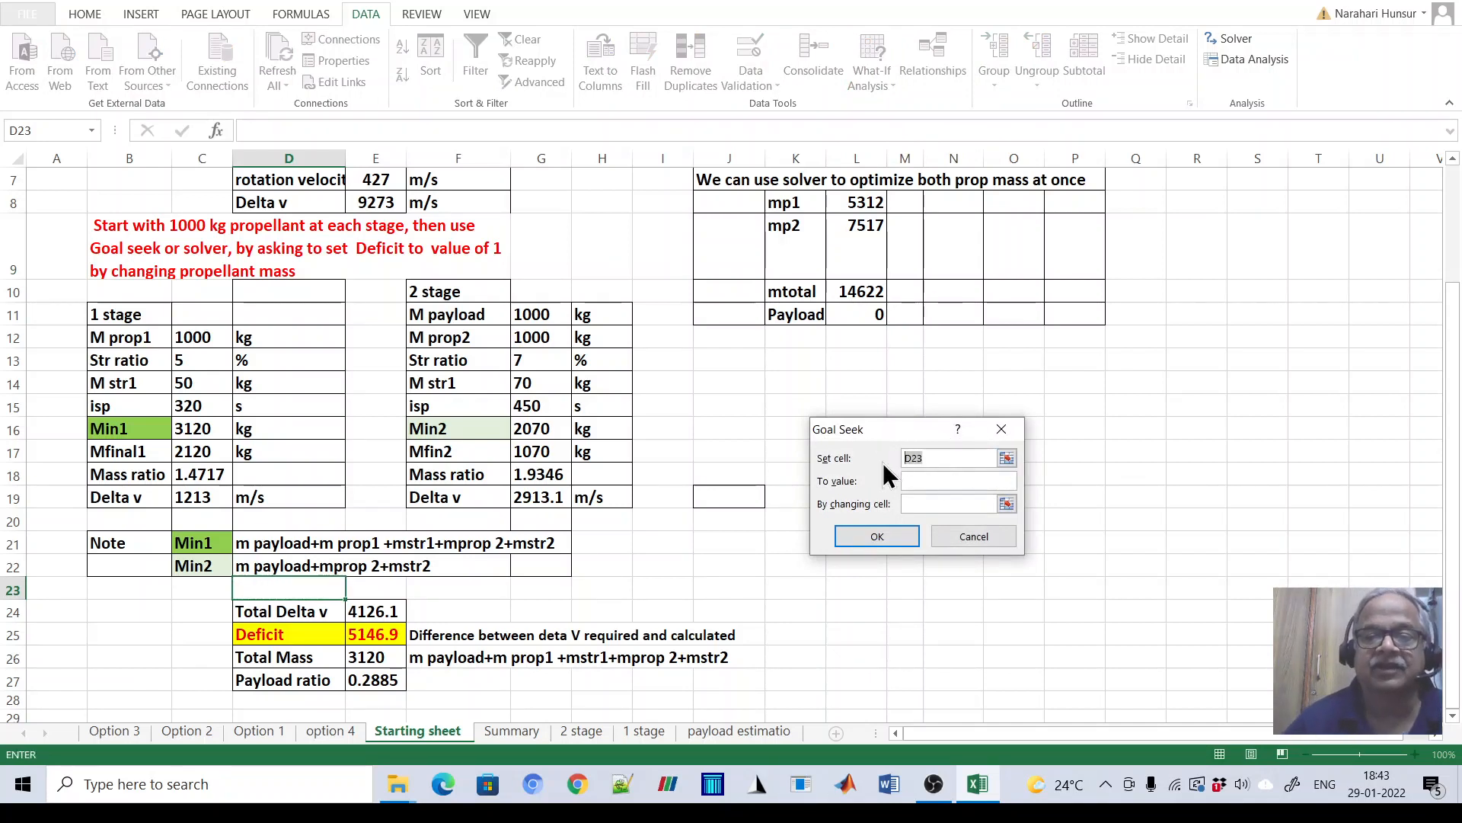
{"action": "key", "text": "BackSpace"}
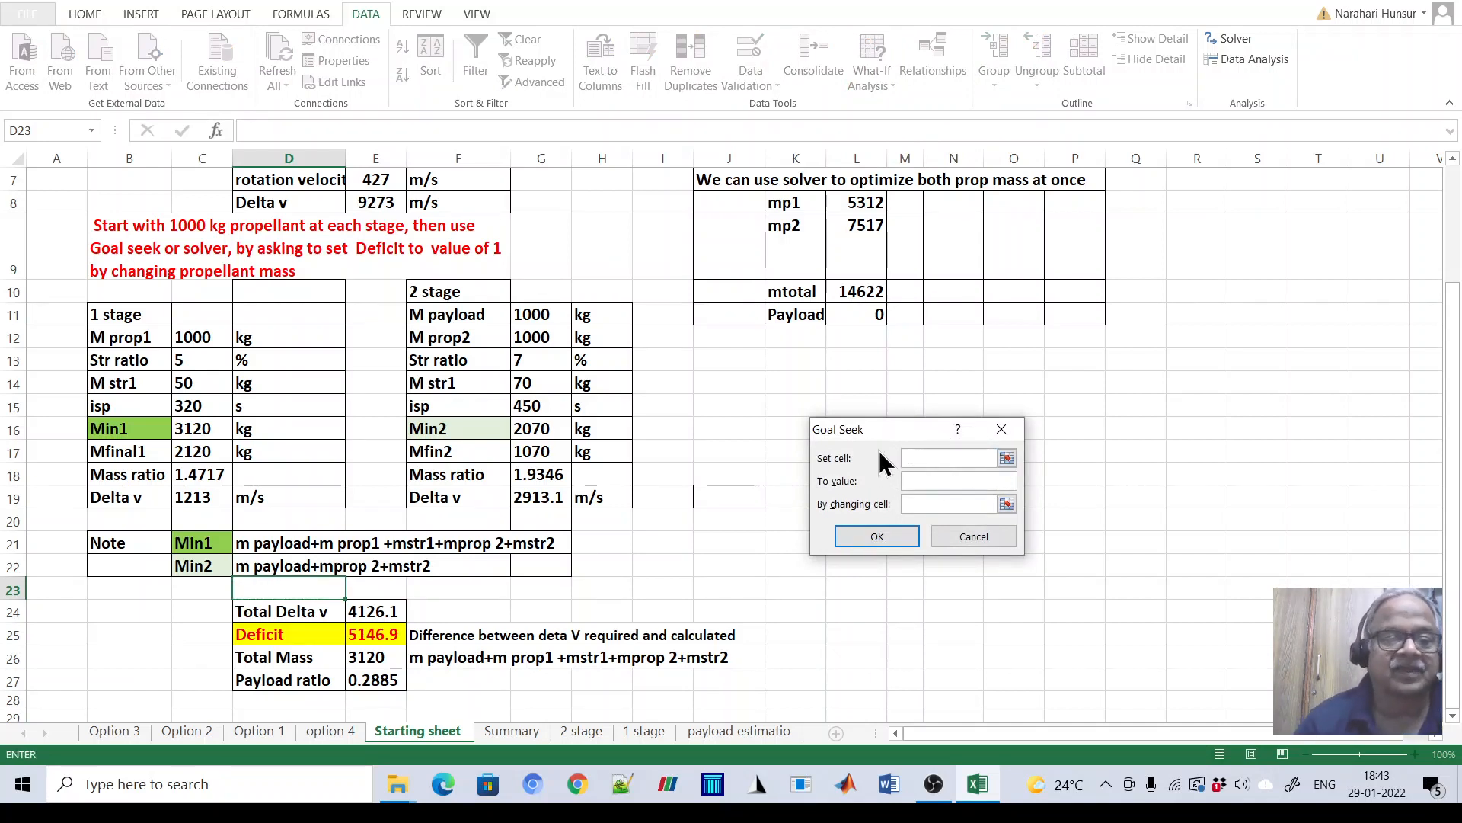
{"action": "left_click", "coordinate": [368, 642]}
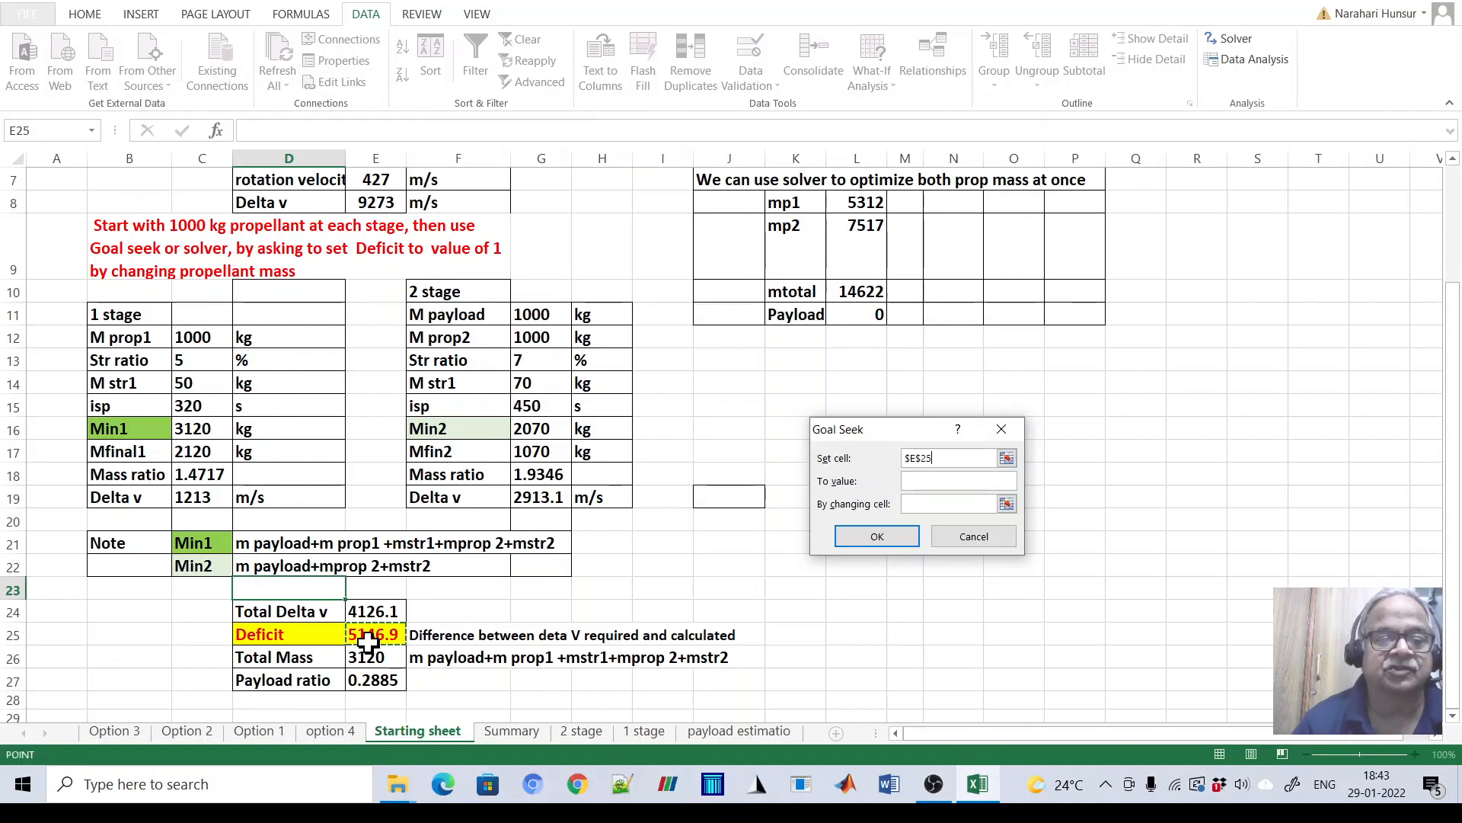
{"action": "left_click", "coordinate": [912, 481]}
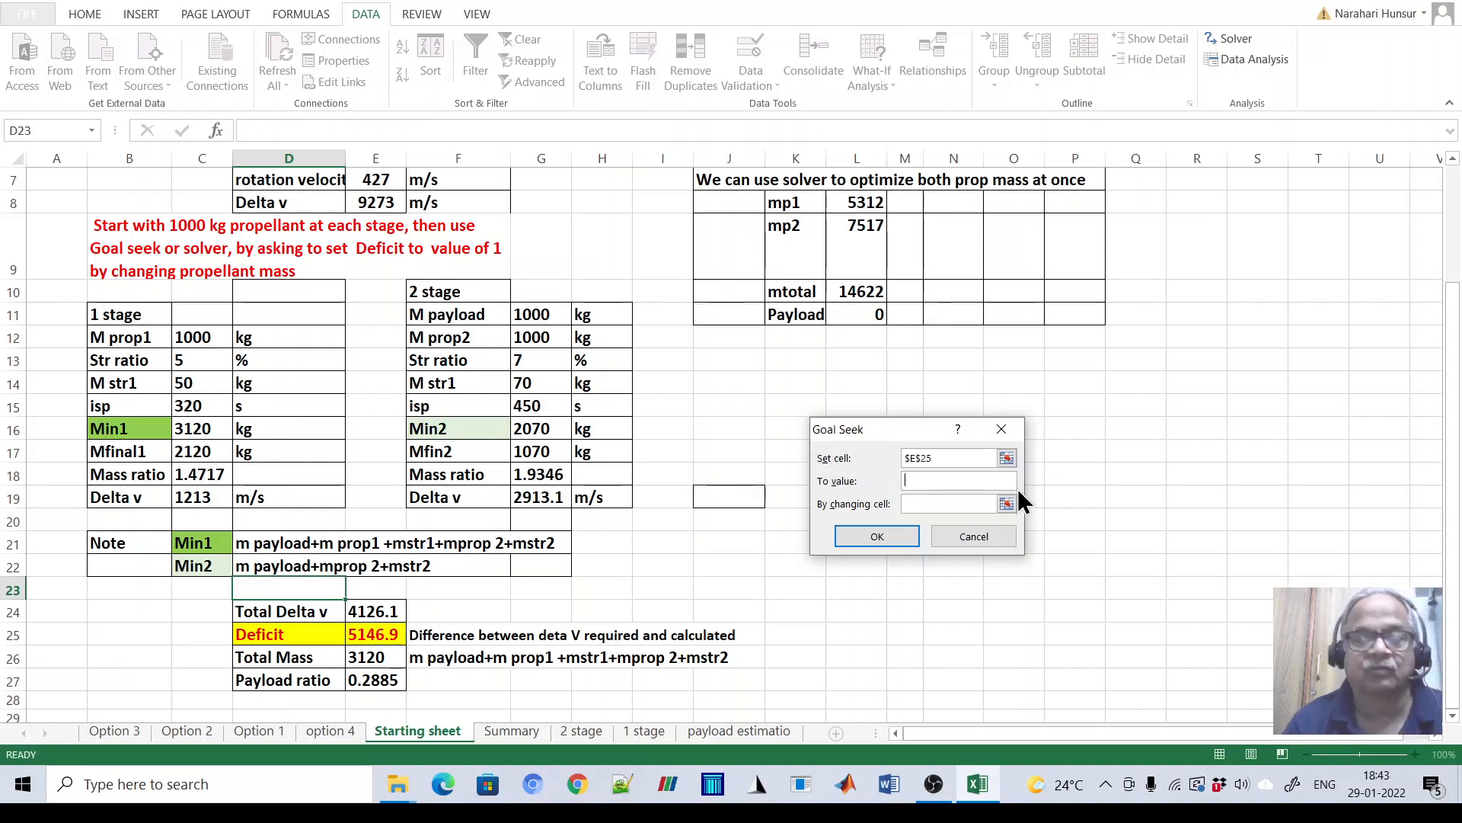
{"action": "type", "text": "1"}
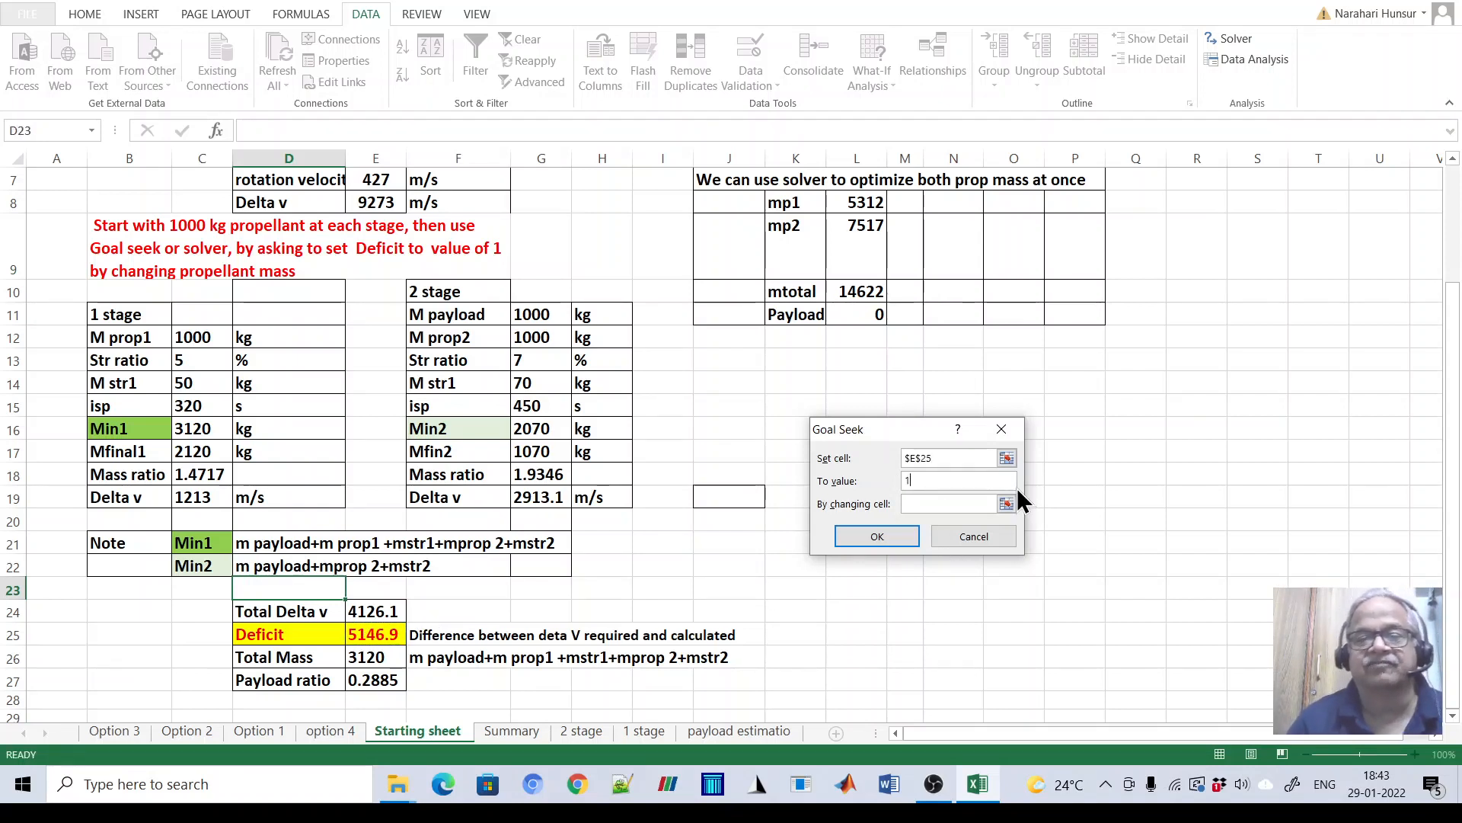
{"action": "left_click", "coordinate": [920, 503]}
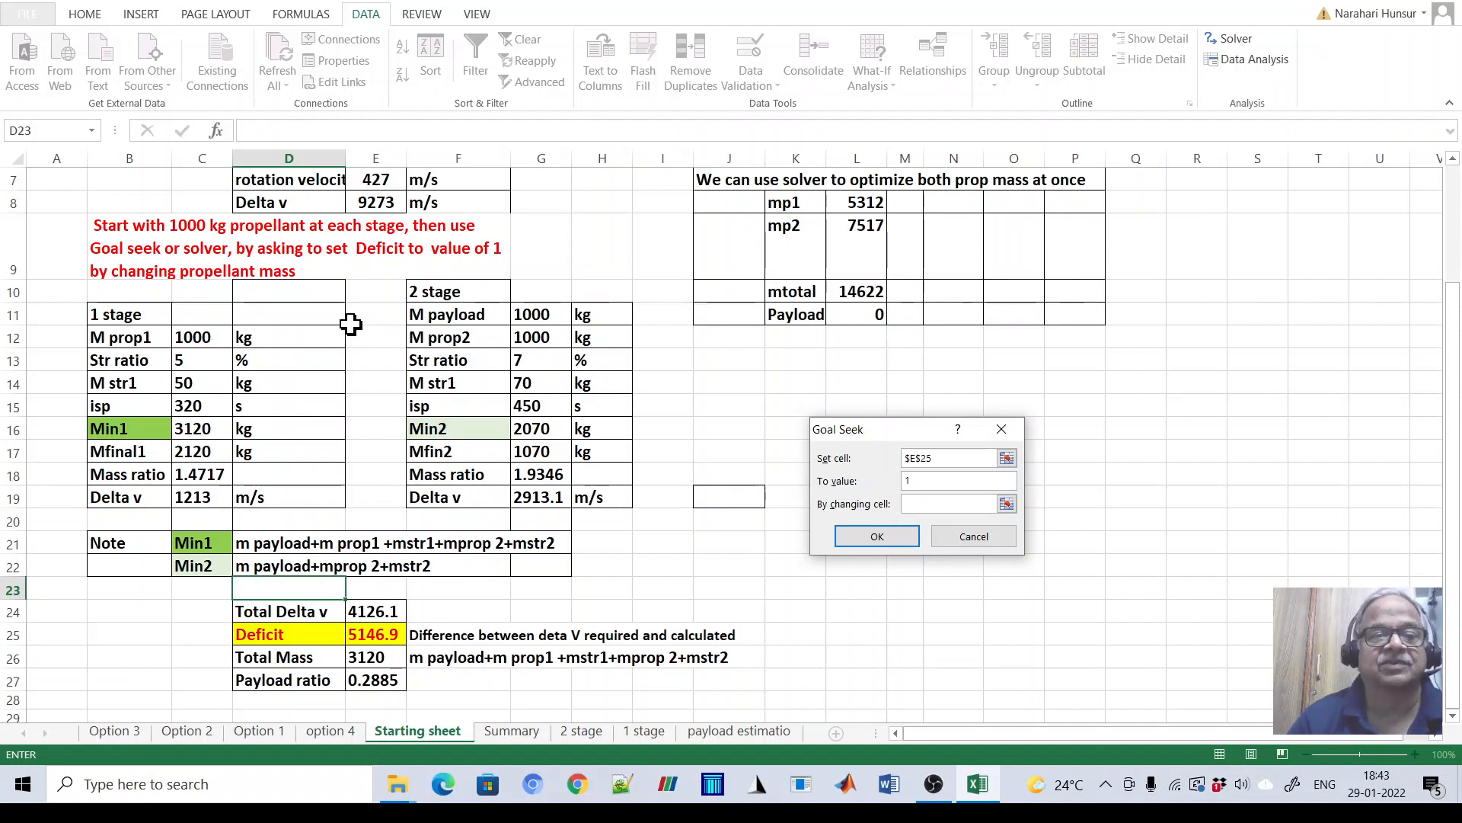
{"action": "left_click", "coordinate": [541, 339]}
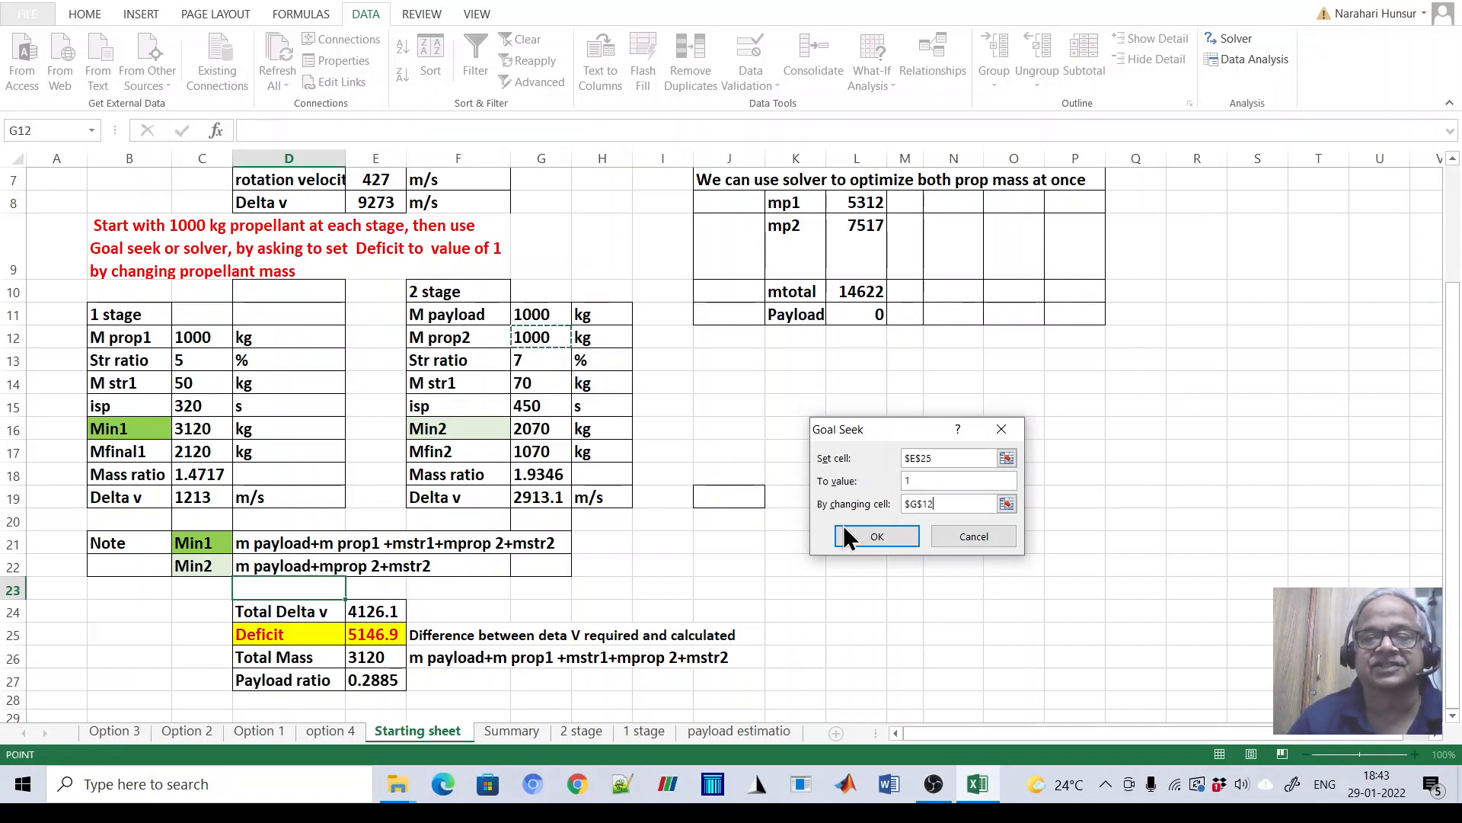
{"action": "left_click", "coordinate": [876, 537]}
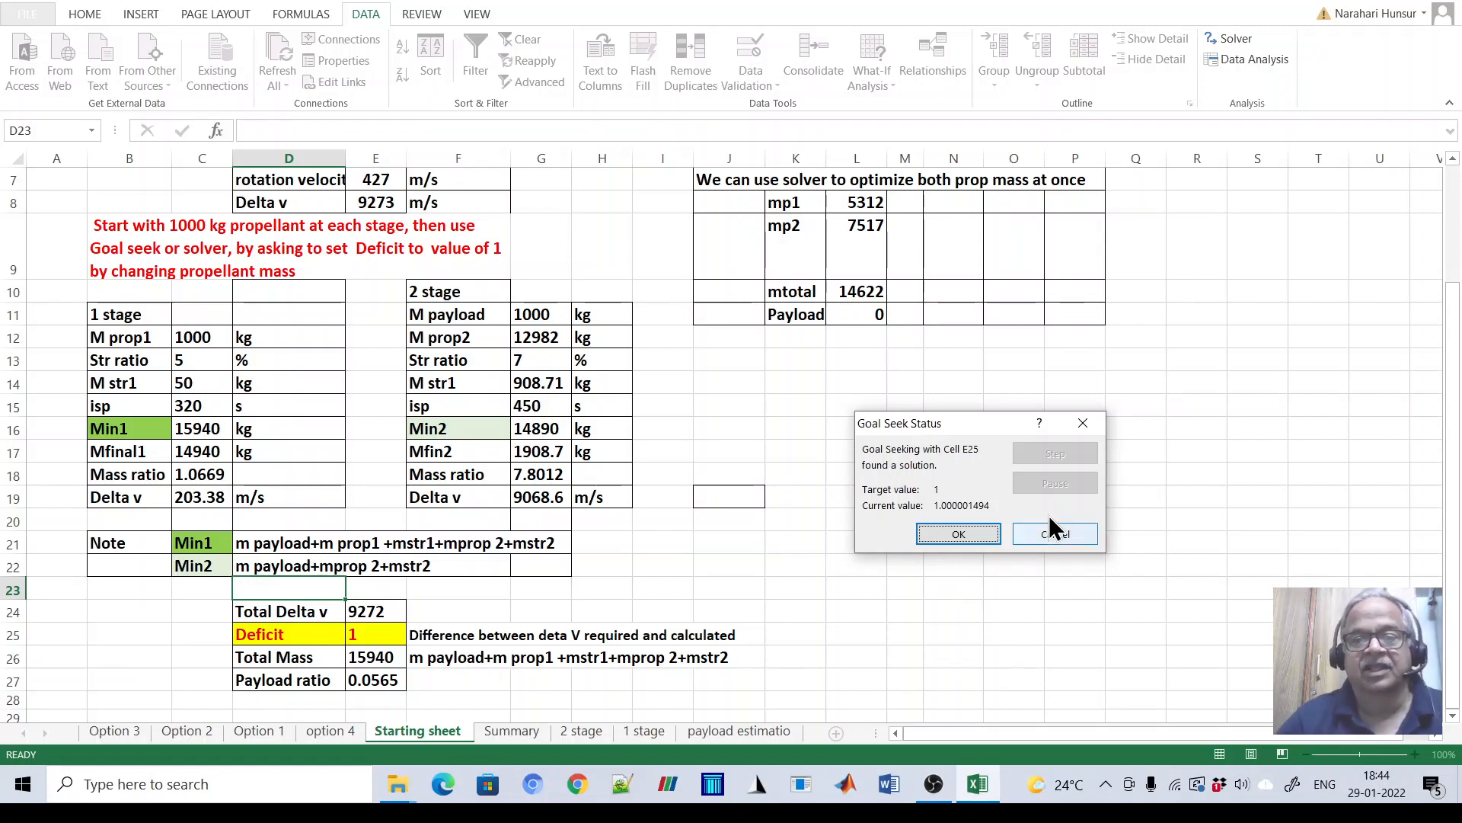
Discard the second-stage Goal Seek solution and open Solver to review its objective, target value and variable cells
{"action": "left_click", "coordinate": [1055, 536]}
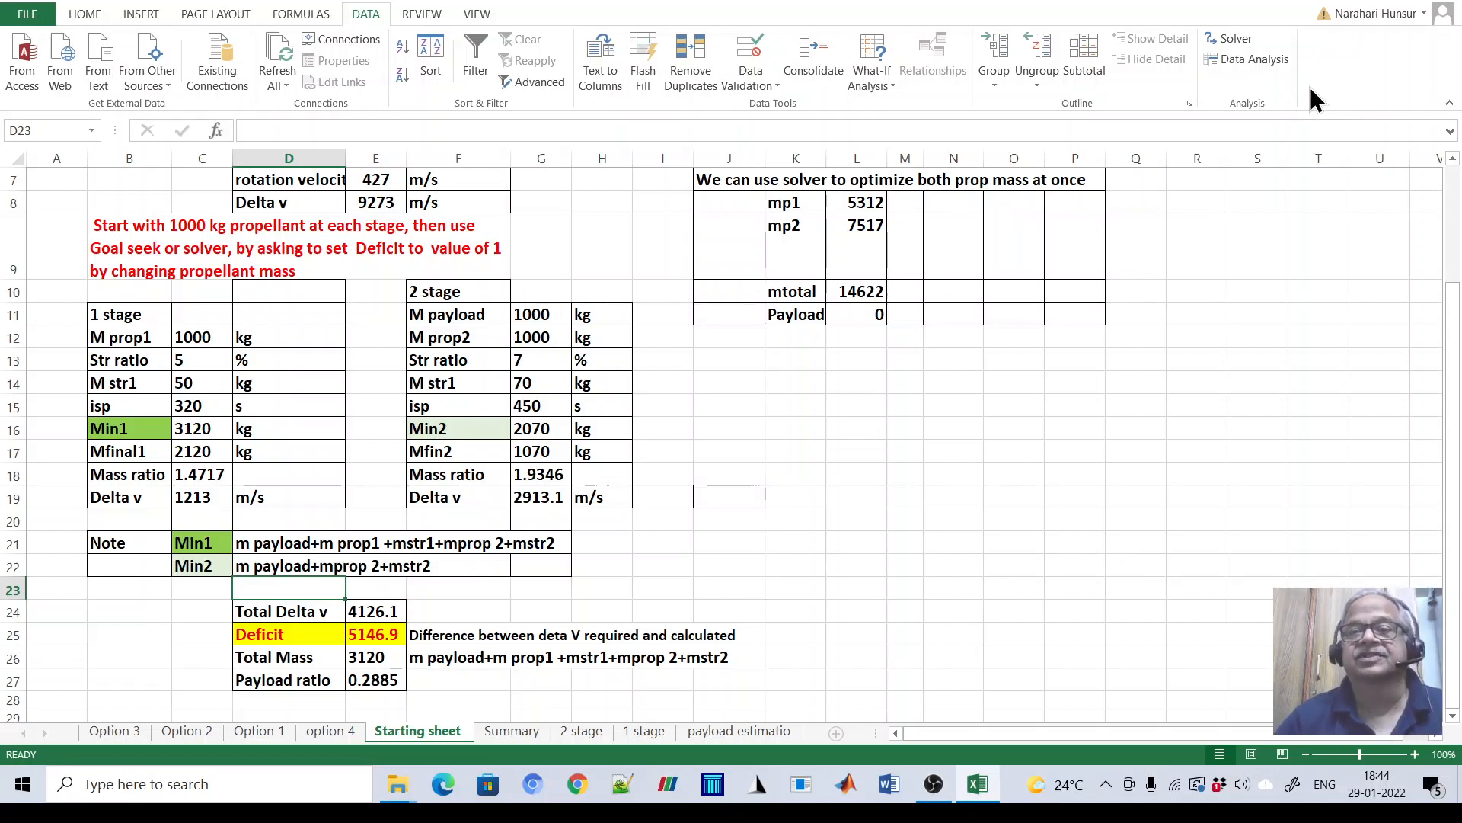
{"action": "left_click", "coordinate": [1242, 42]}
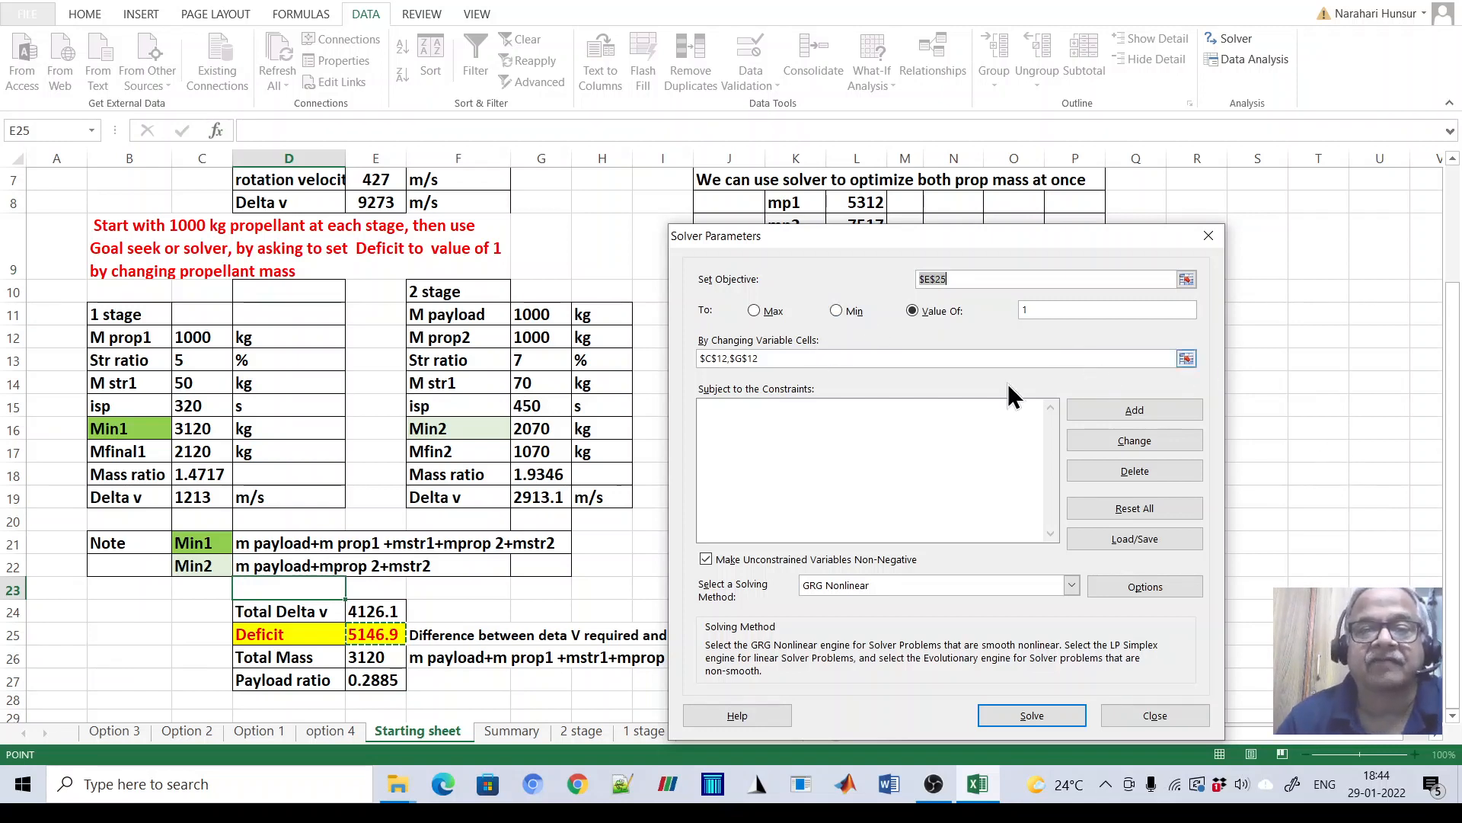
{"action": "left_click", "coordinate": [1347, 475]}
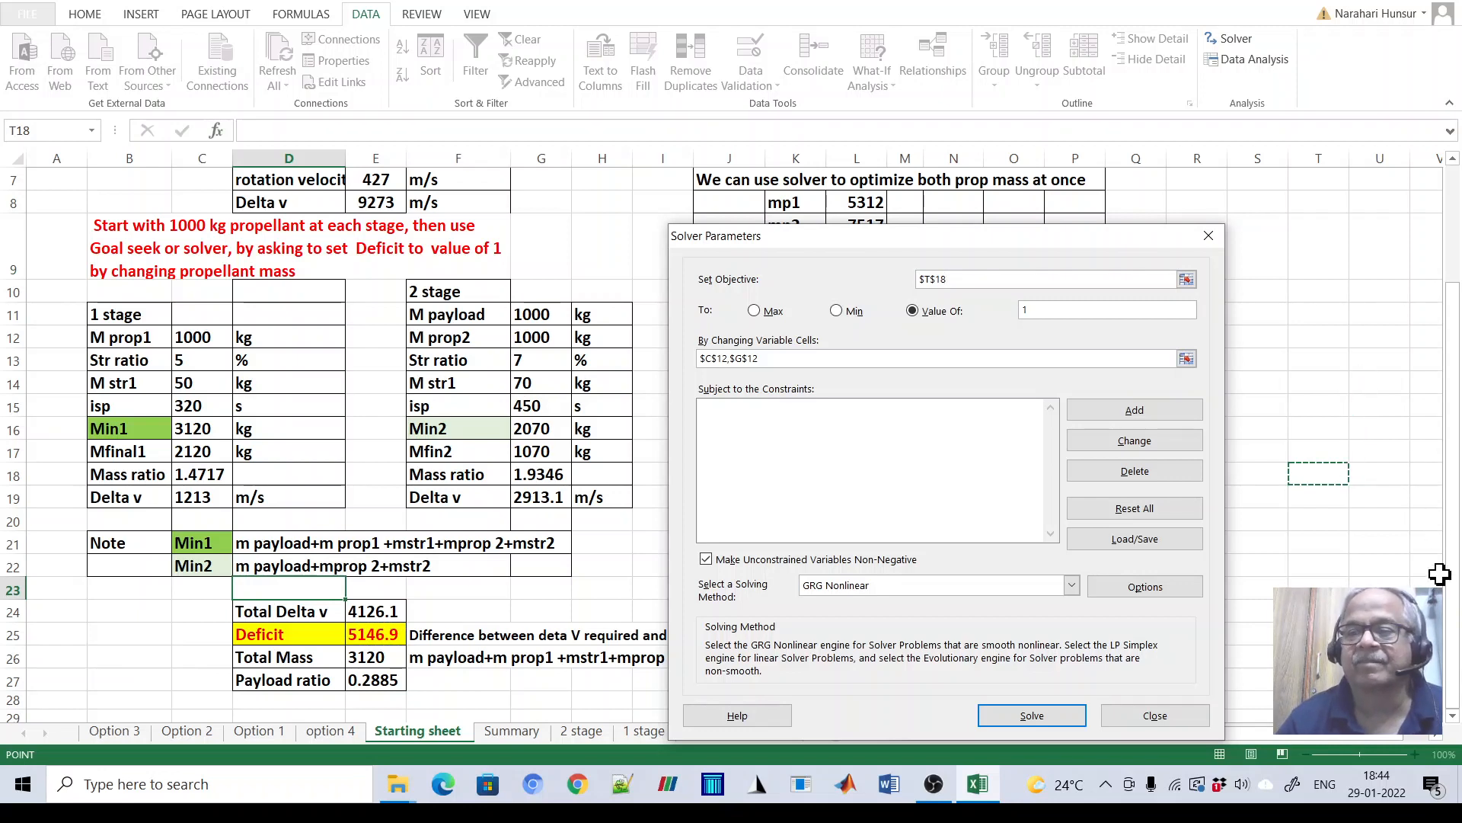
{"action": "left_click", "coordinate": [1375, 761]}
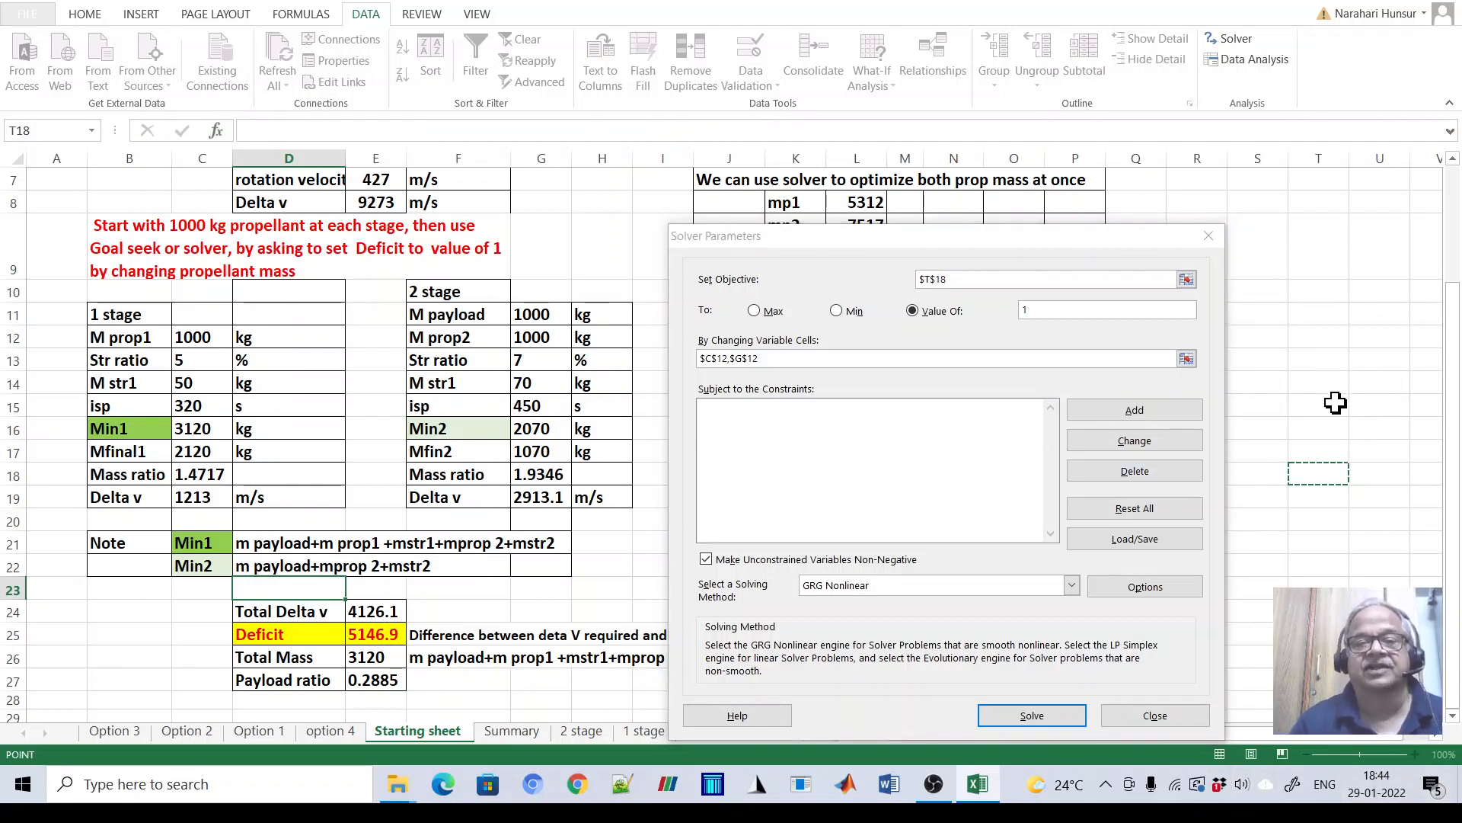
{"action": "left_click", "coordinate": [780, 358]}
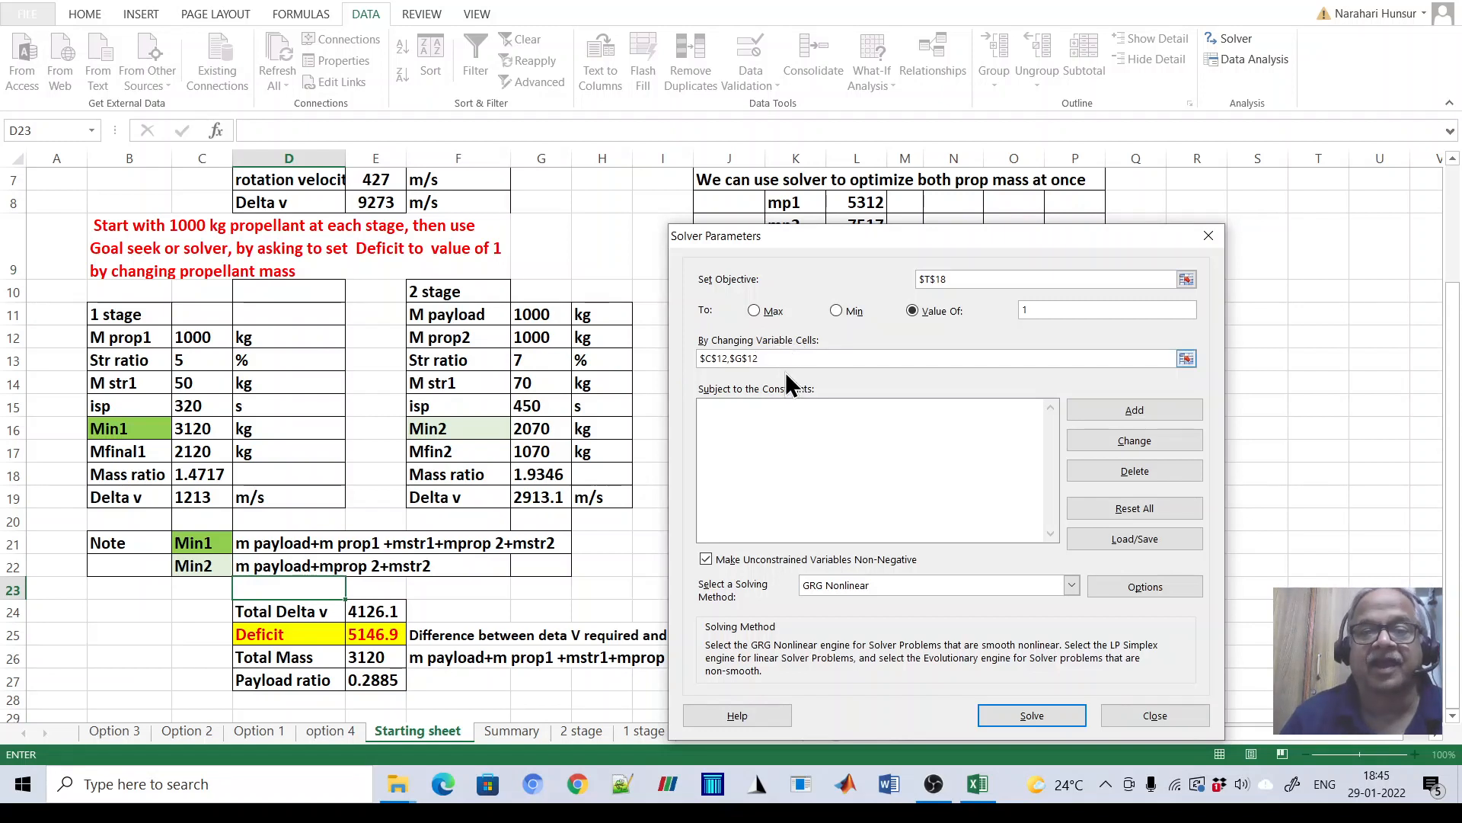
{"action": "left_click", "coordinate": [713, 411]}
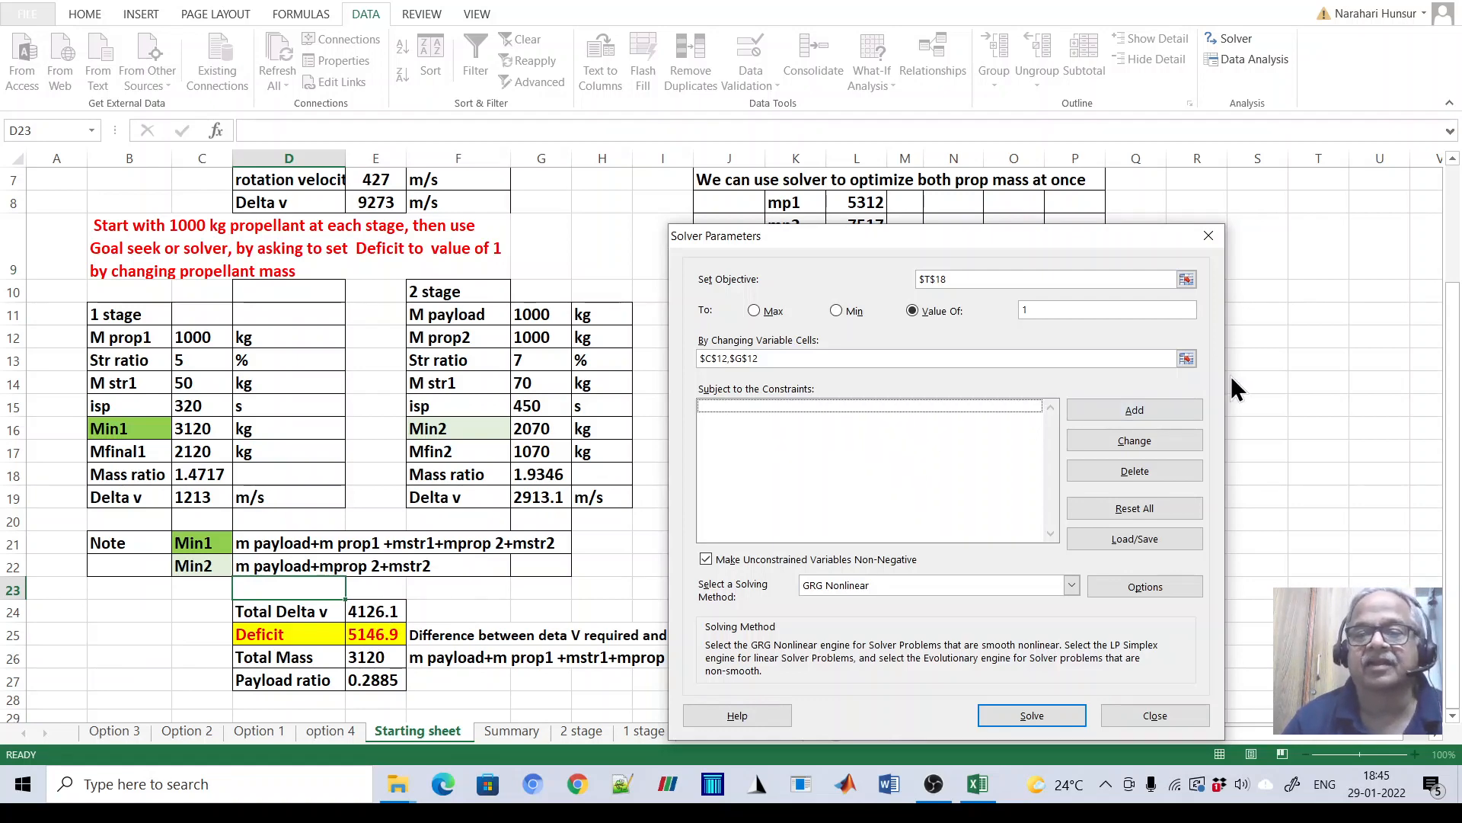
Add a Solver constraint requiring cell D24 to be less than or equal to the required Delta v in E8
{"action": "left_click", "coordinate": [1124, 415]}
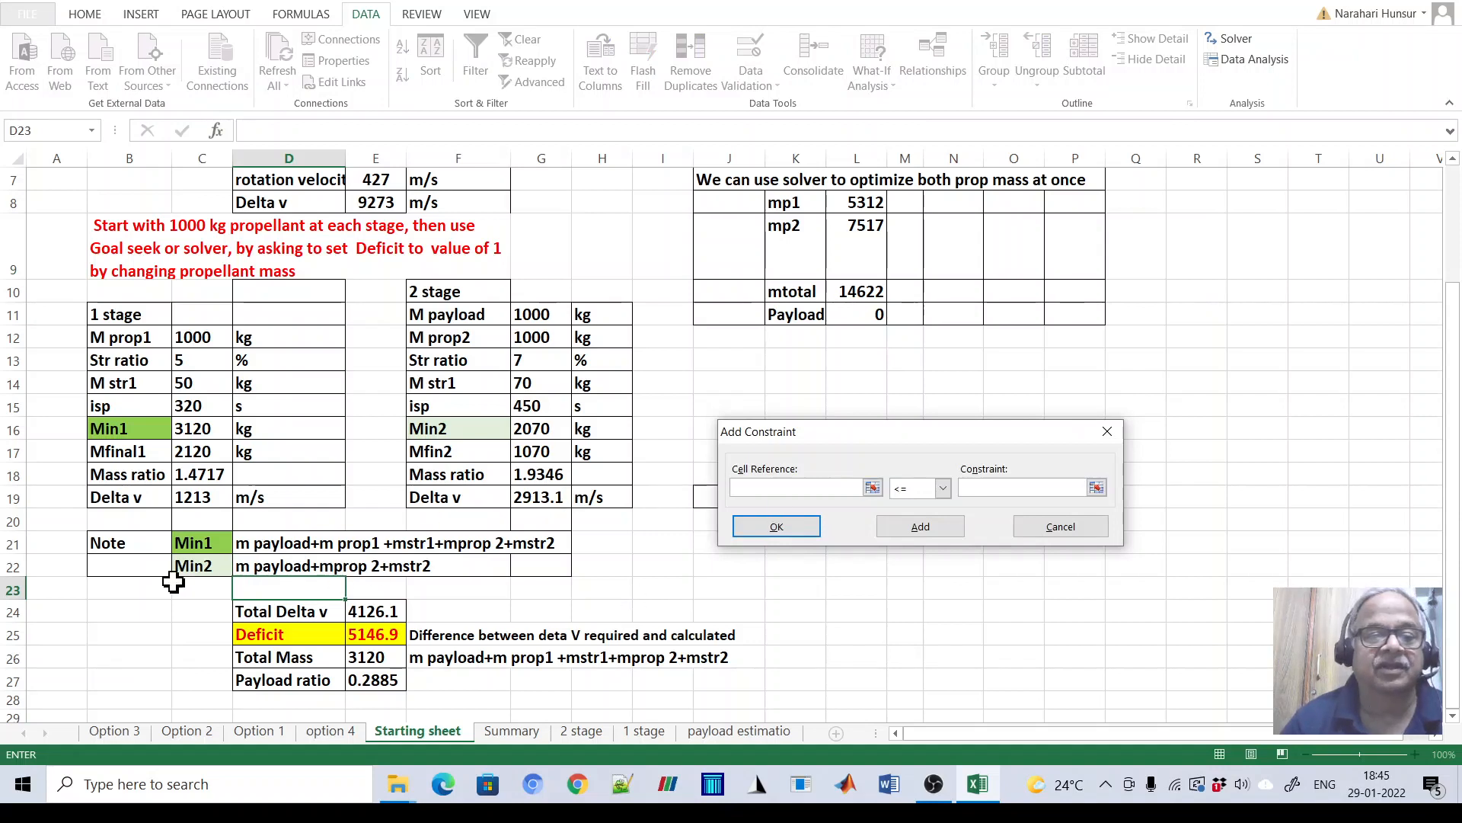
{"action": "left_click", "coordinate": [301, 610]}
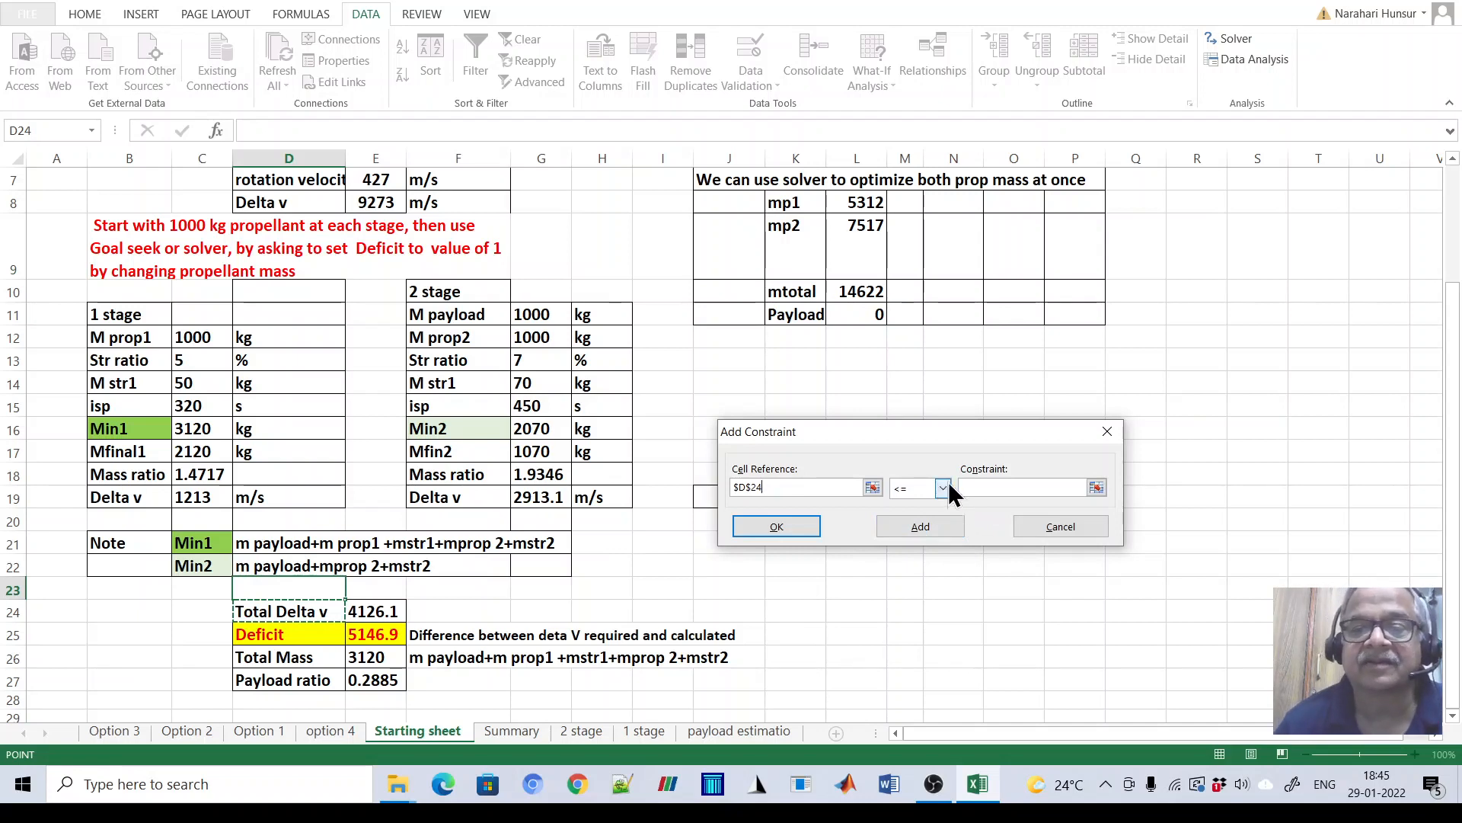
{"action": "left_click", "coordinate": [991, 491]}
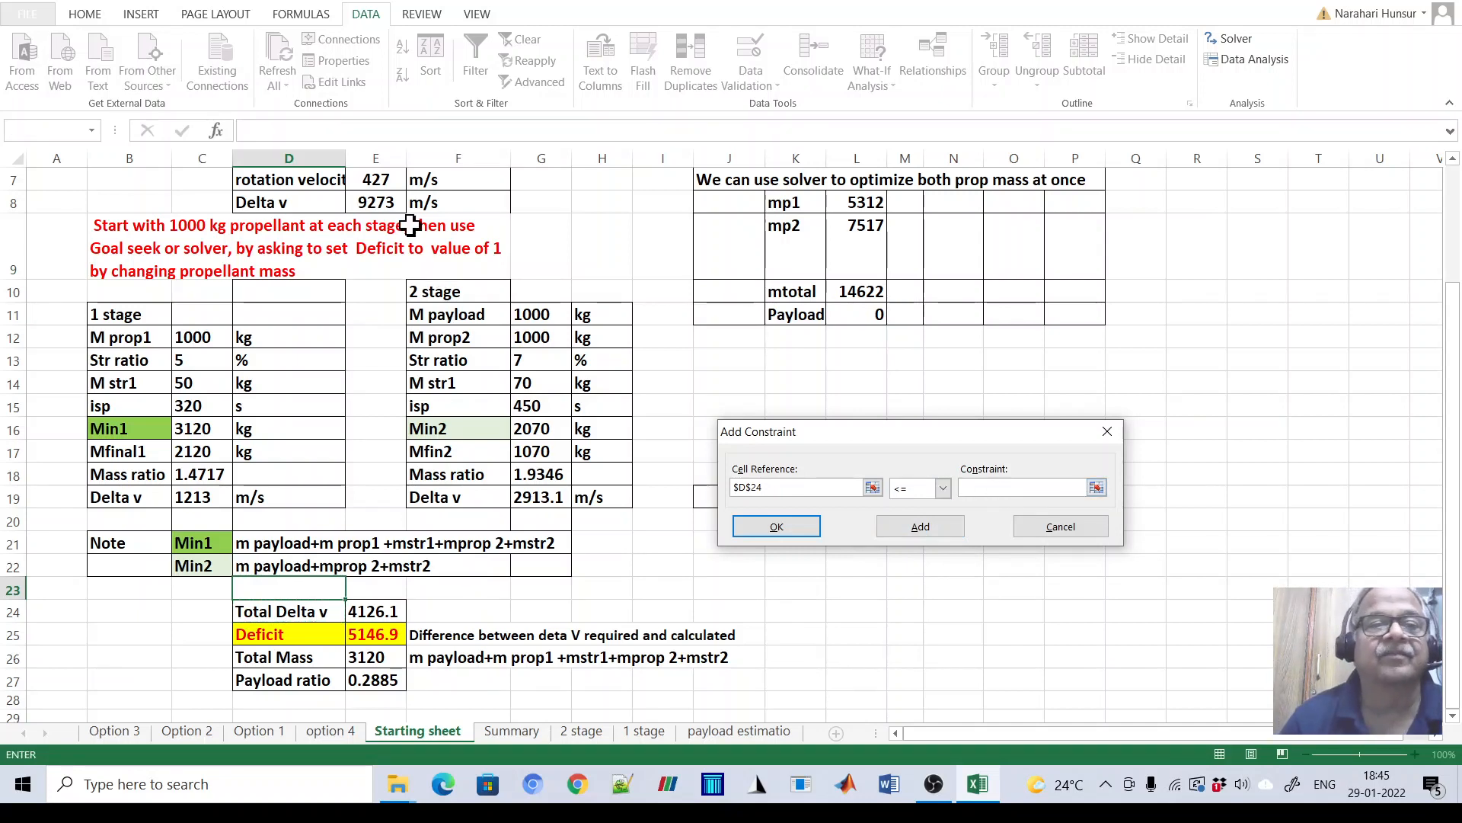
{"action": "left_click", "coordinate": [371, 200]}
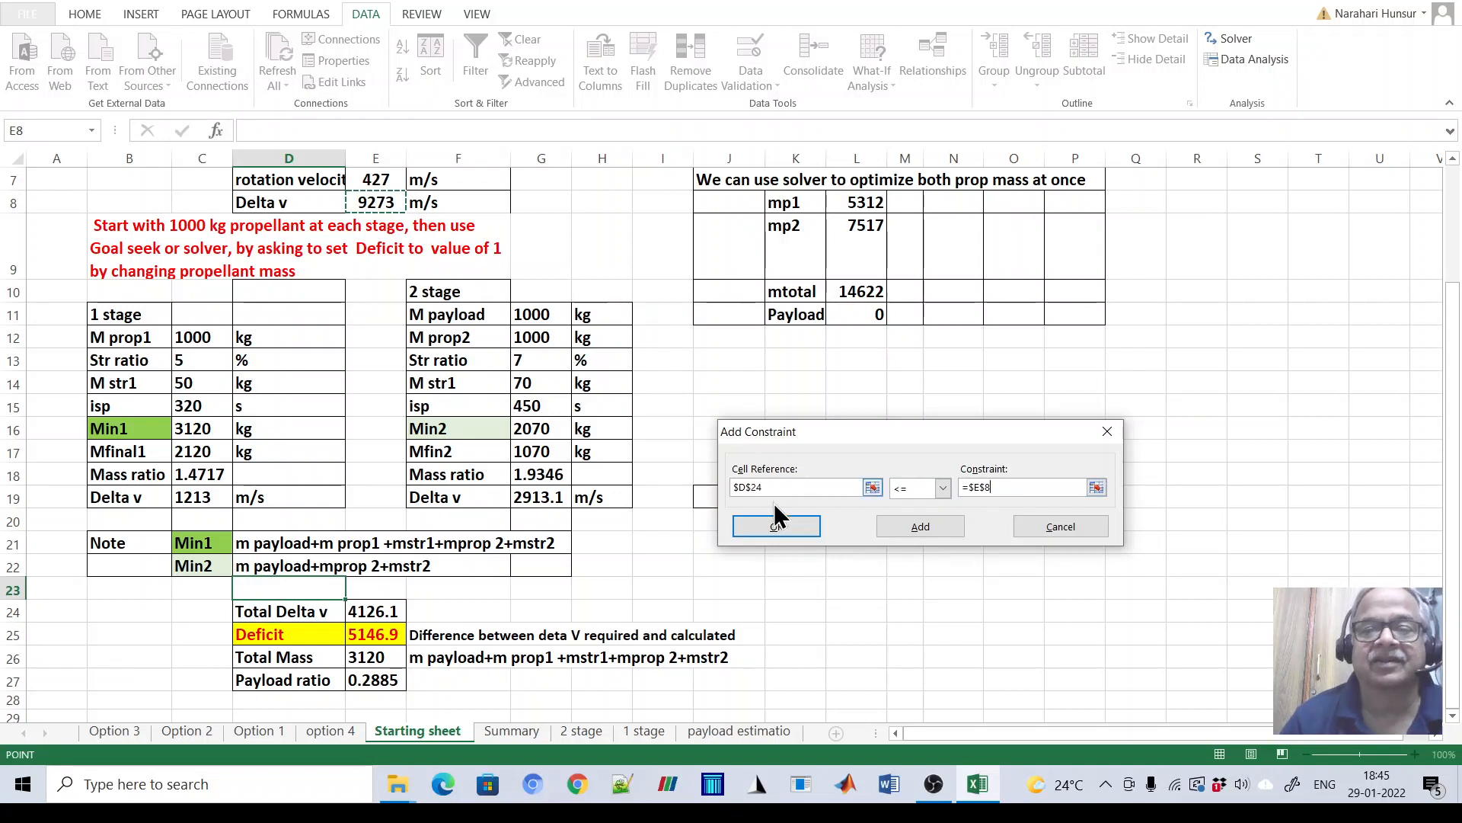
{"action": "left_click", "coordinate": [920, 520]}
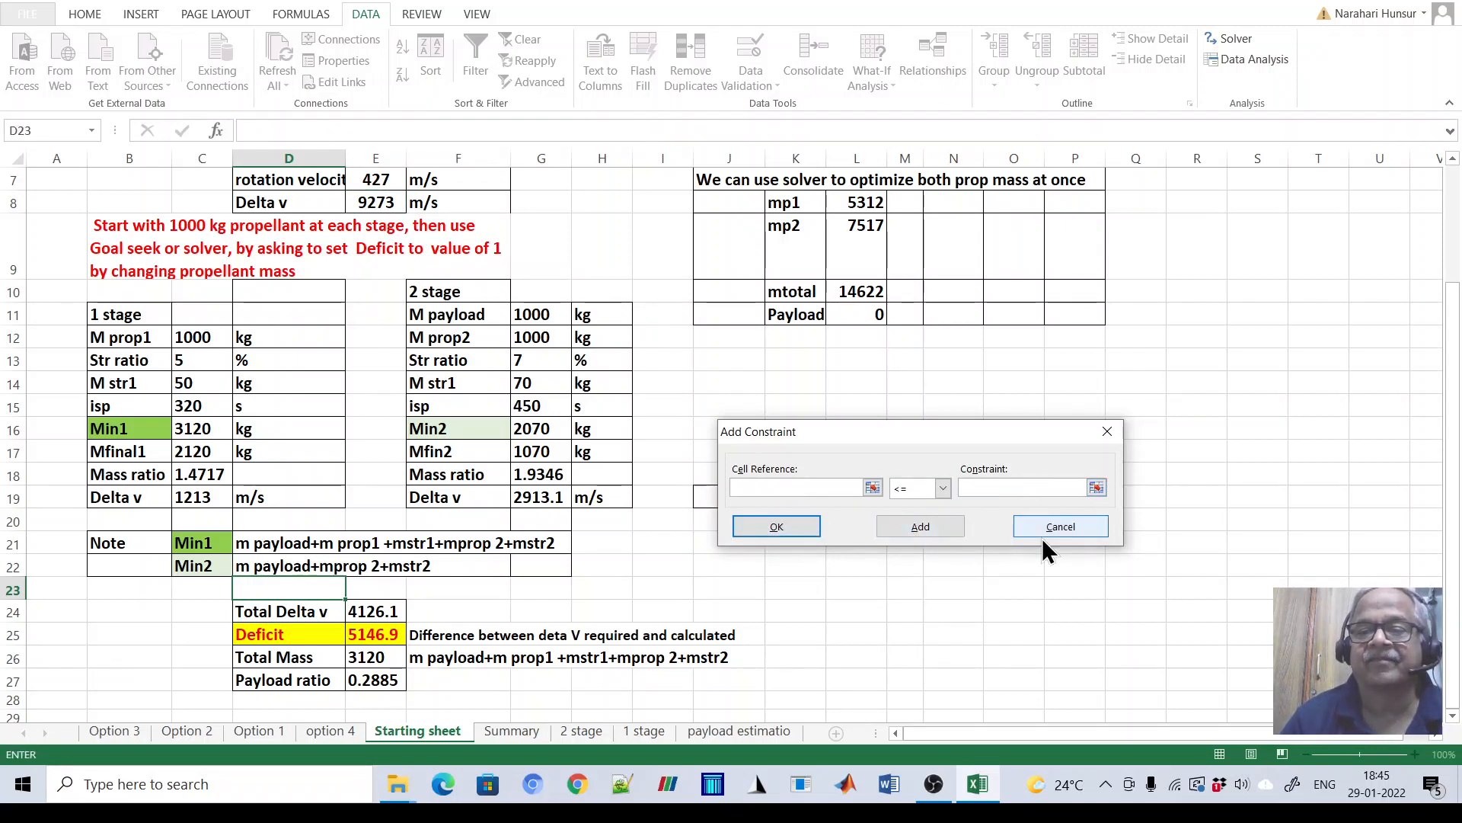
{"action": "left_click", "coordinate": [789, 529]}
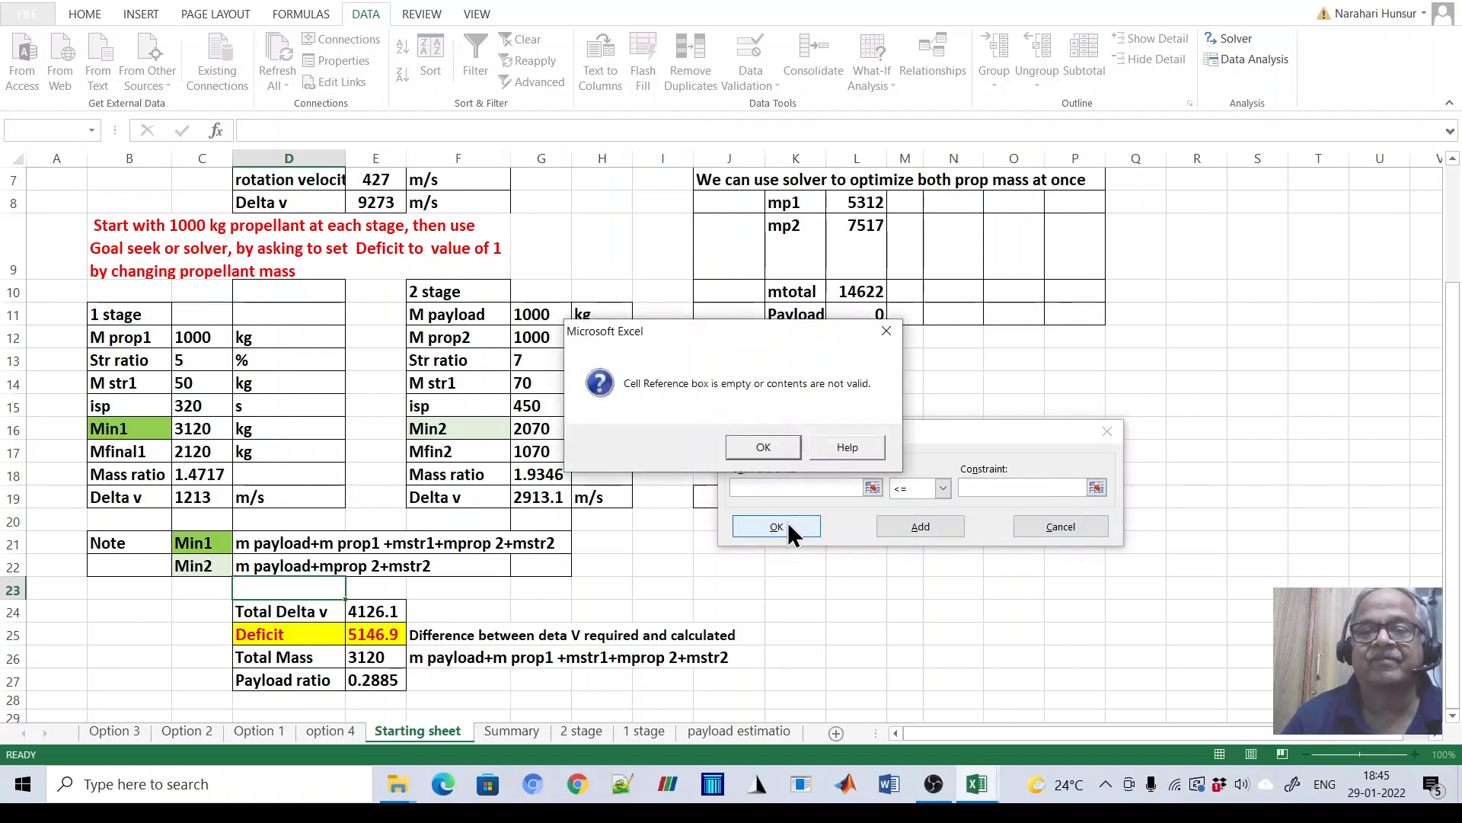
{"action": "left_click", "coordinate": [766, 448]}
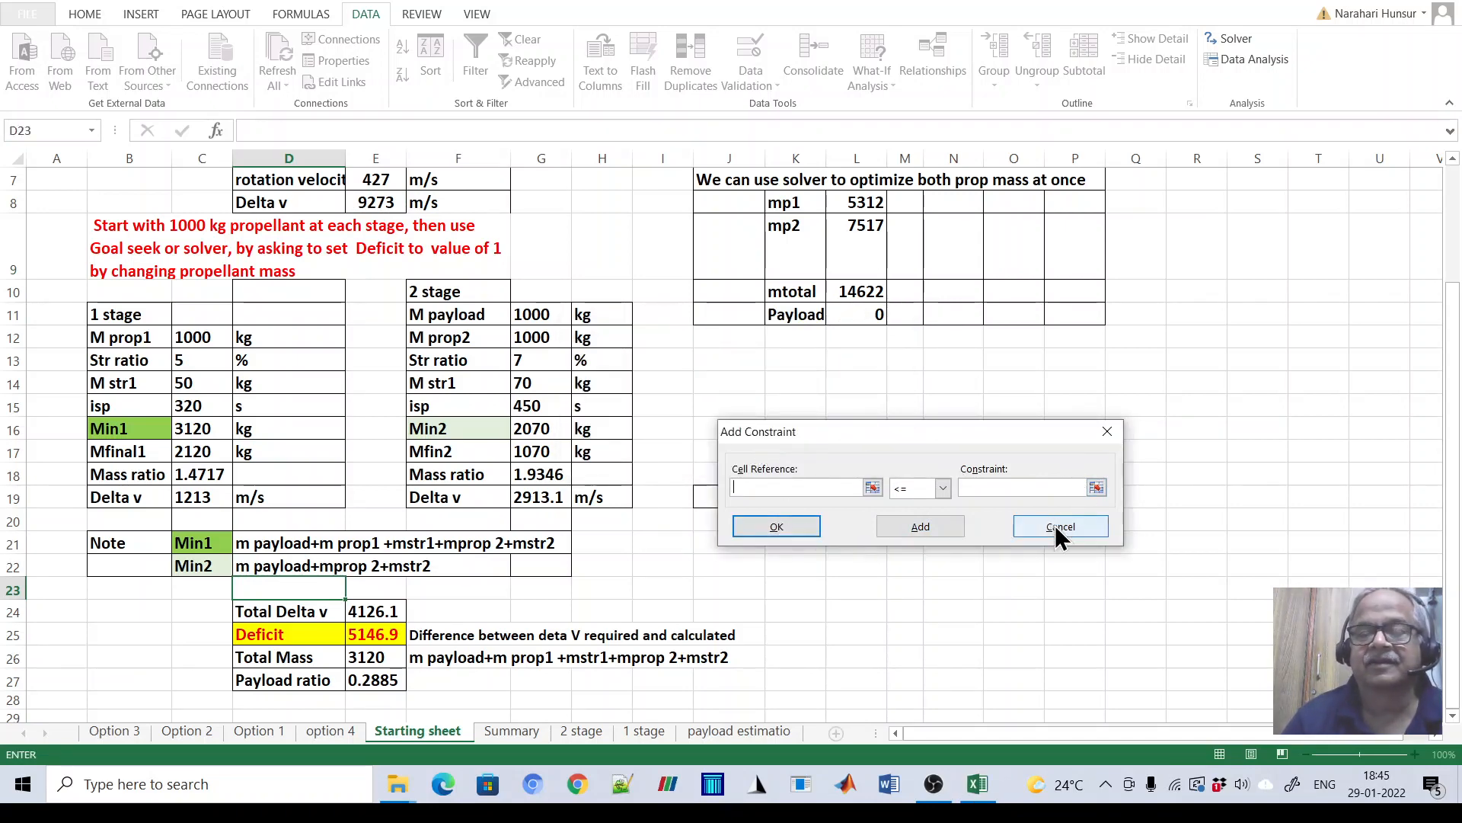
{"action": "left_click", "coordinate": [1058, 527]}
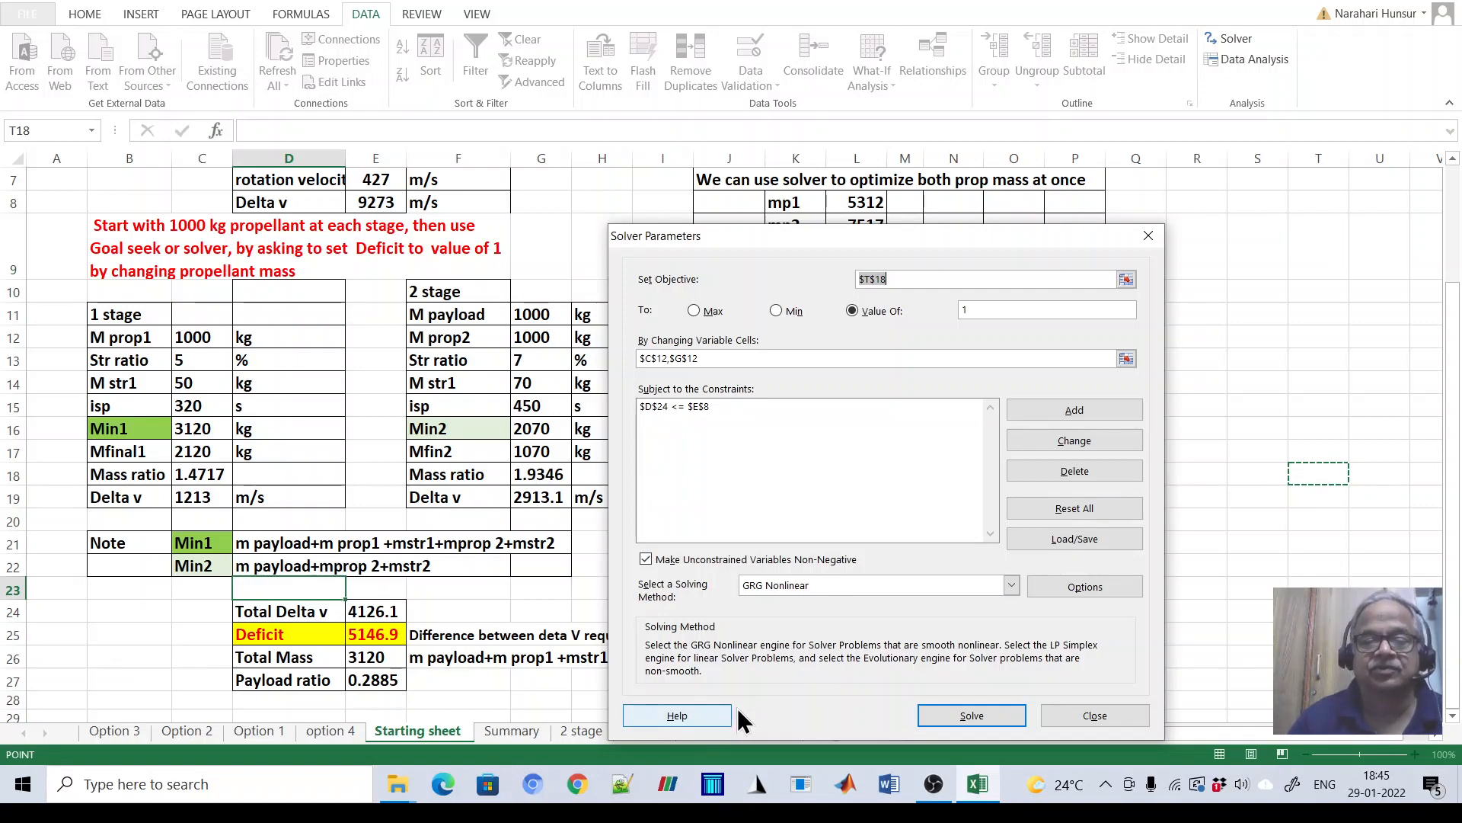
Try to run Solver, delete the D24 <= E8 constraint, and try solving again without it
{"action": "left_click", "coordinate": [982, 725]}
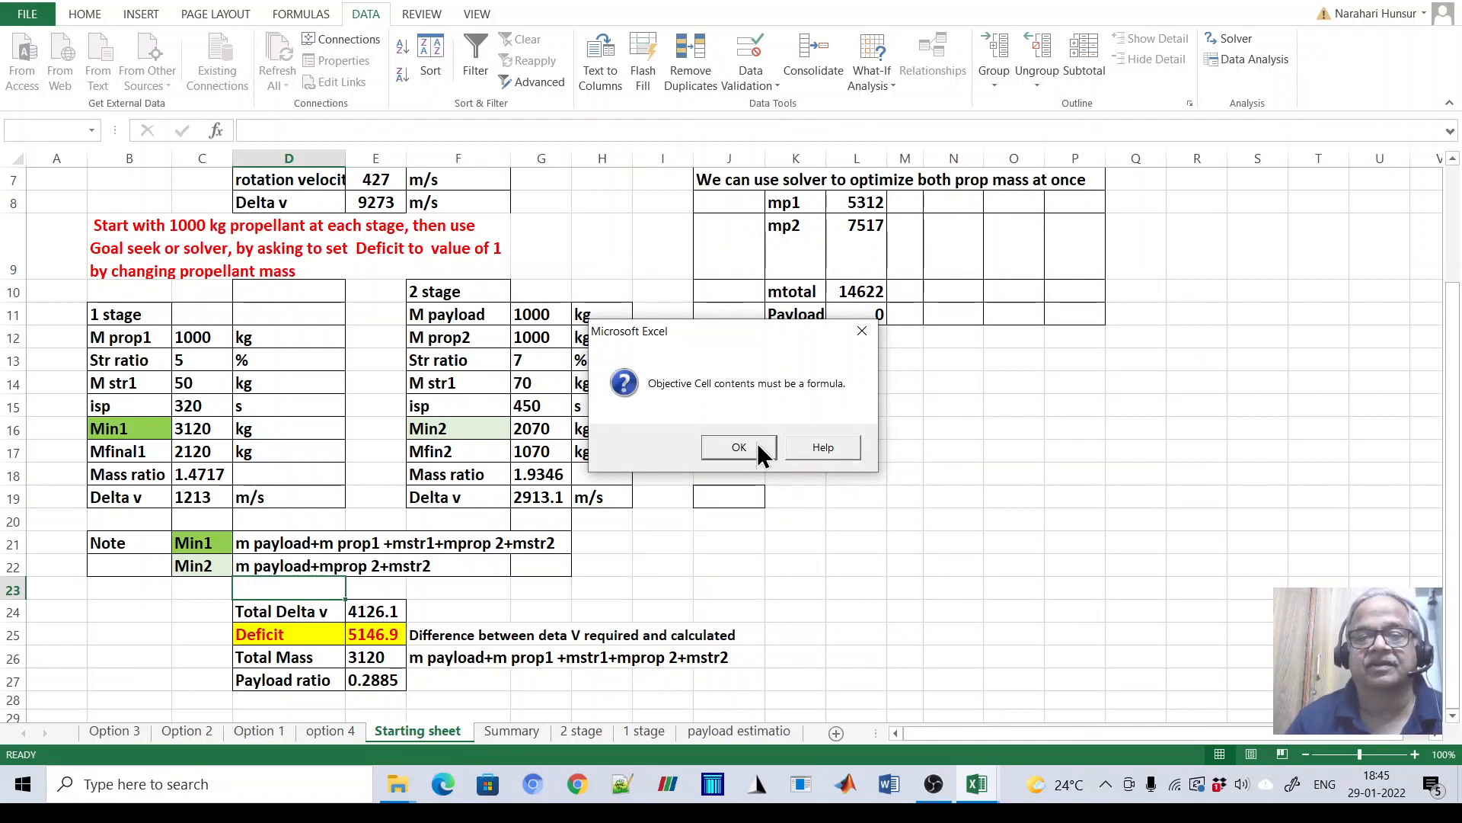
{"action": "left_click", "coordinate": [861, 332]}
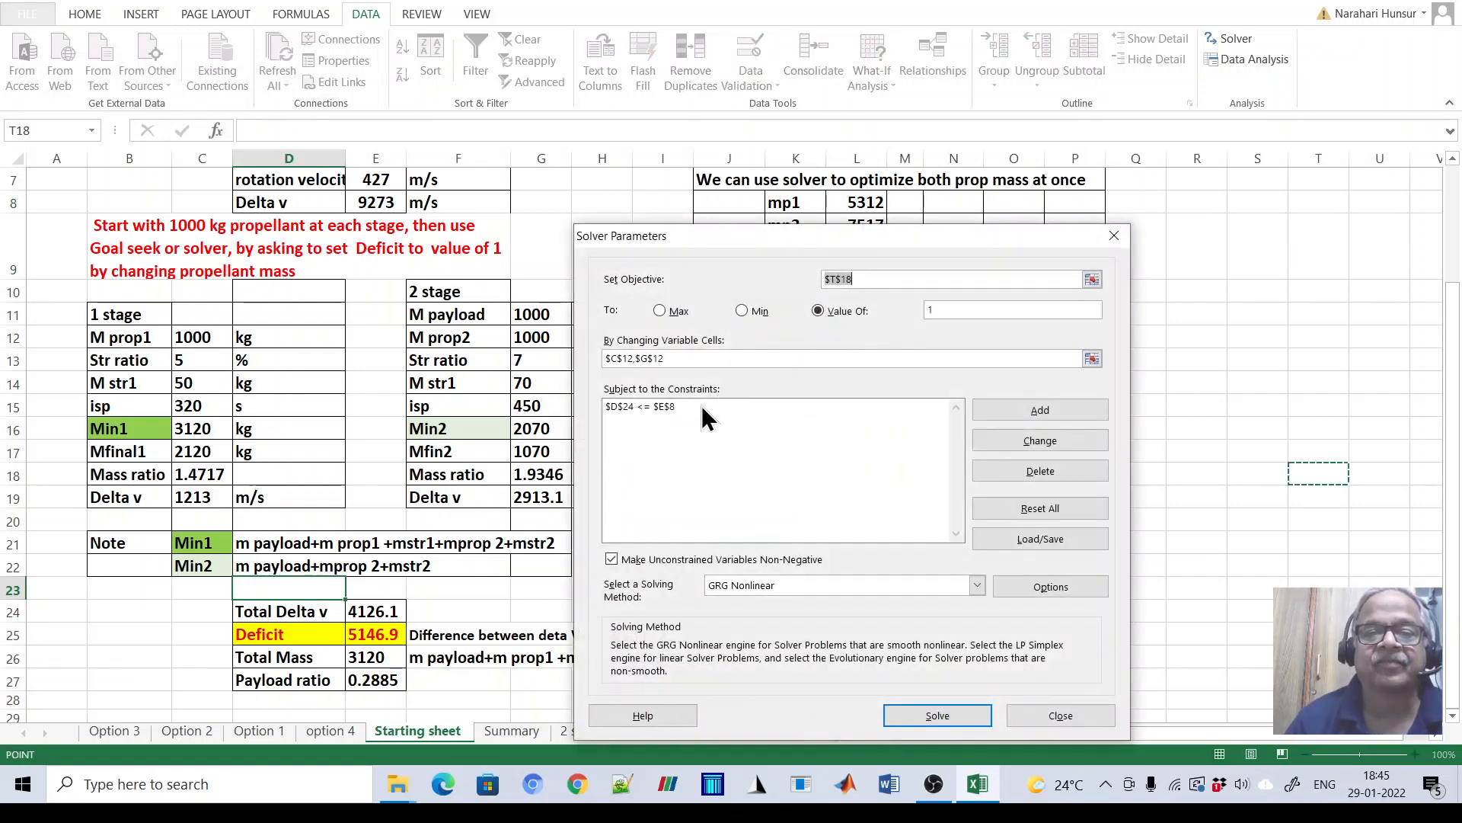
{"action": "left_click", "coordinate": [659, 407]}
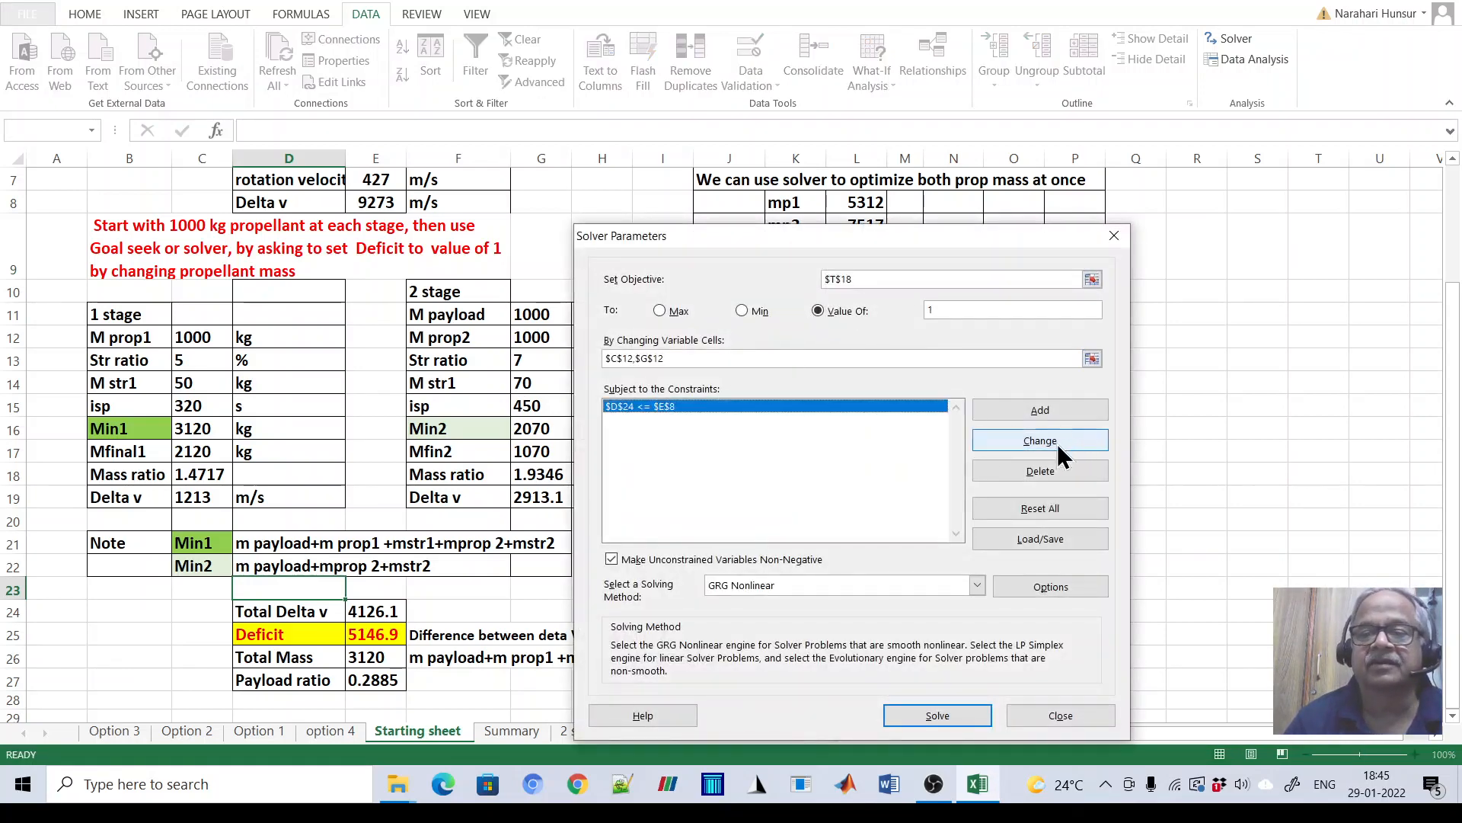
{"action": "left_click", "coordinate": [1054, 469]}
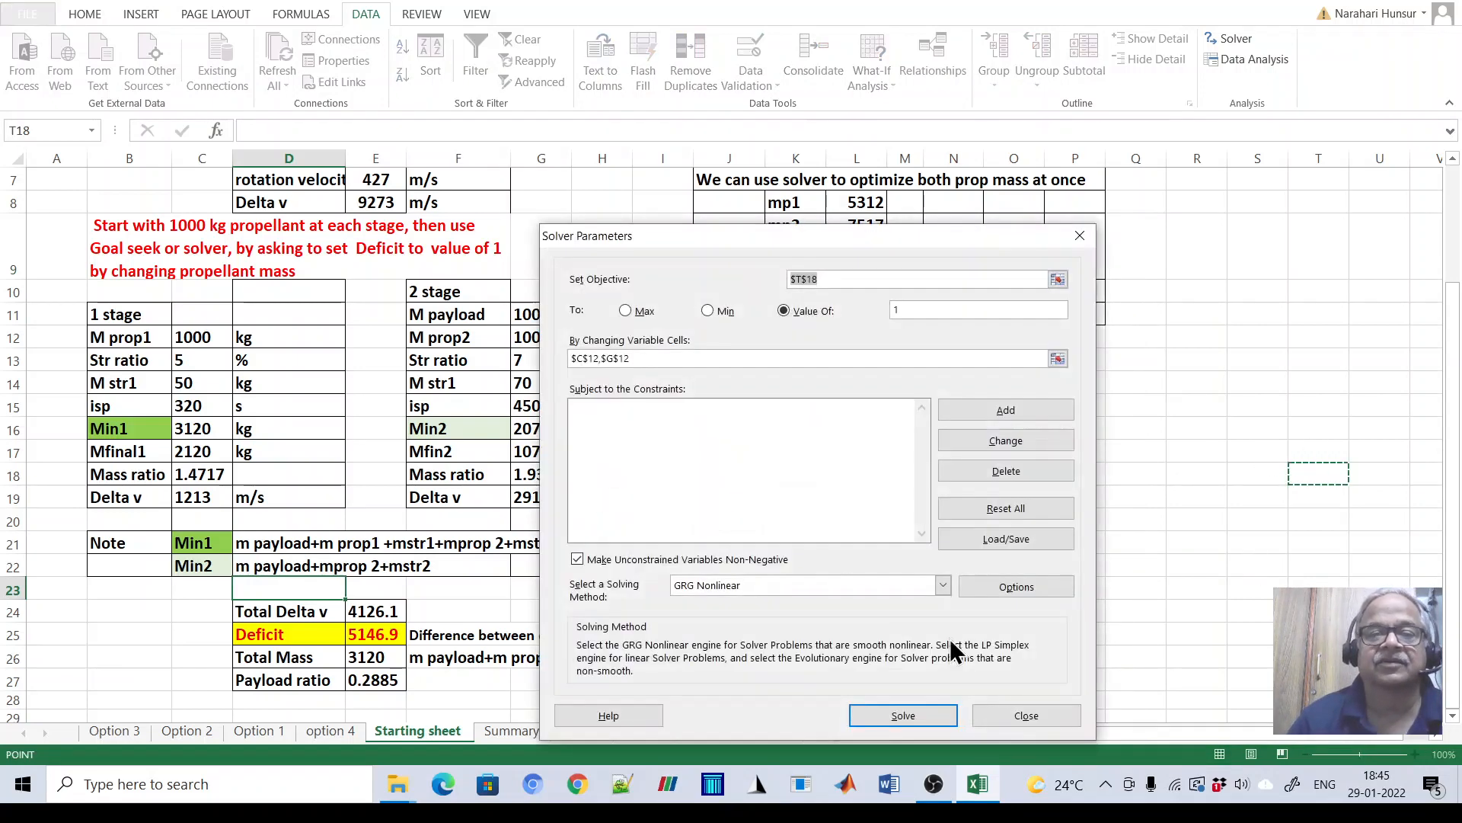
{"action": "left_click", "coordinate": [902, 715]}
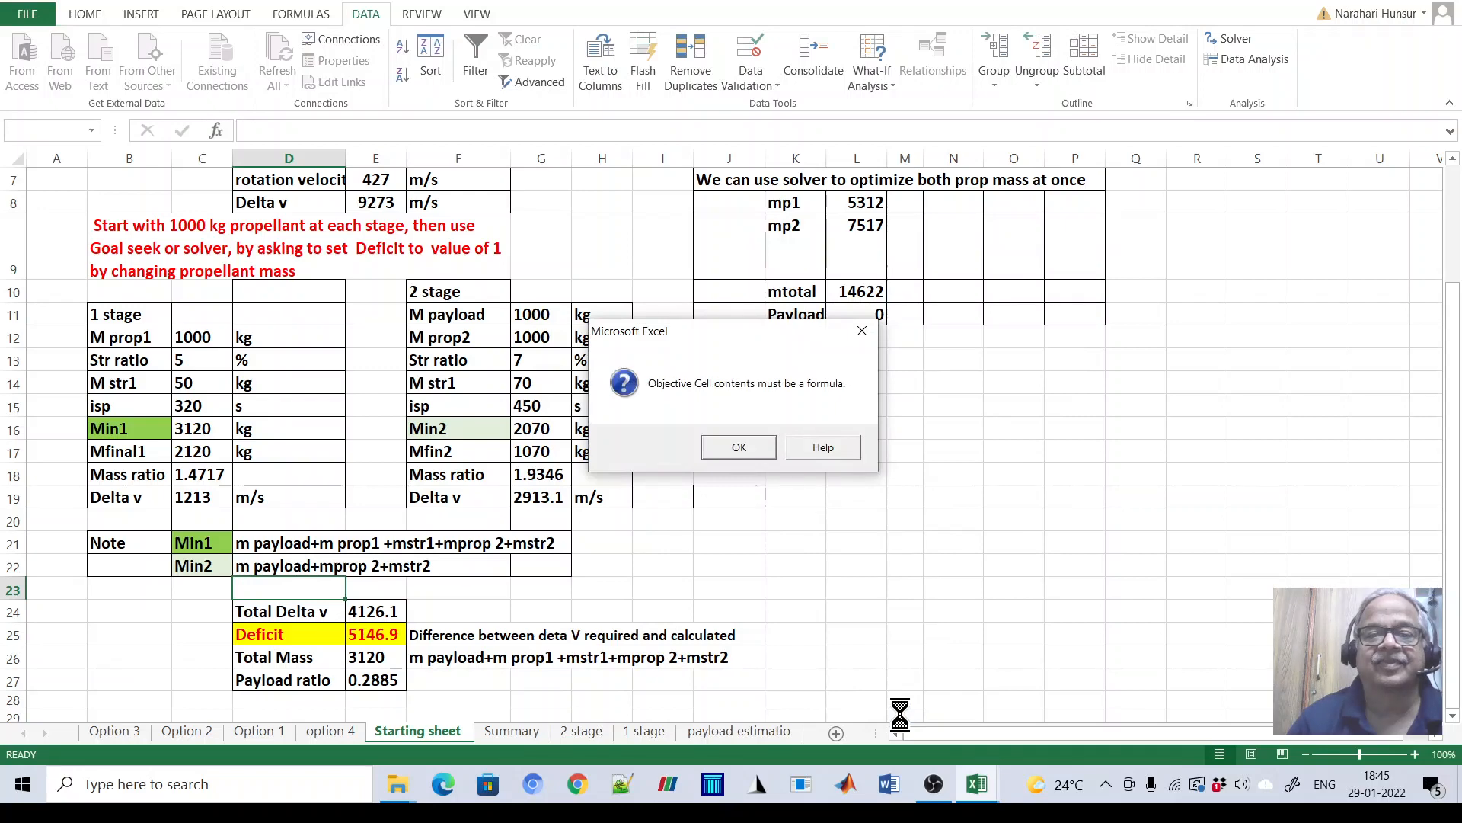
{"action": "left_click", "coordinate": [742, 450]}
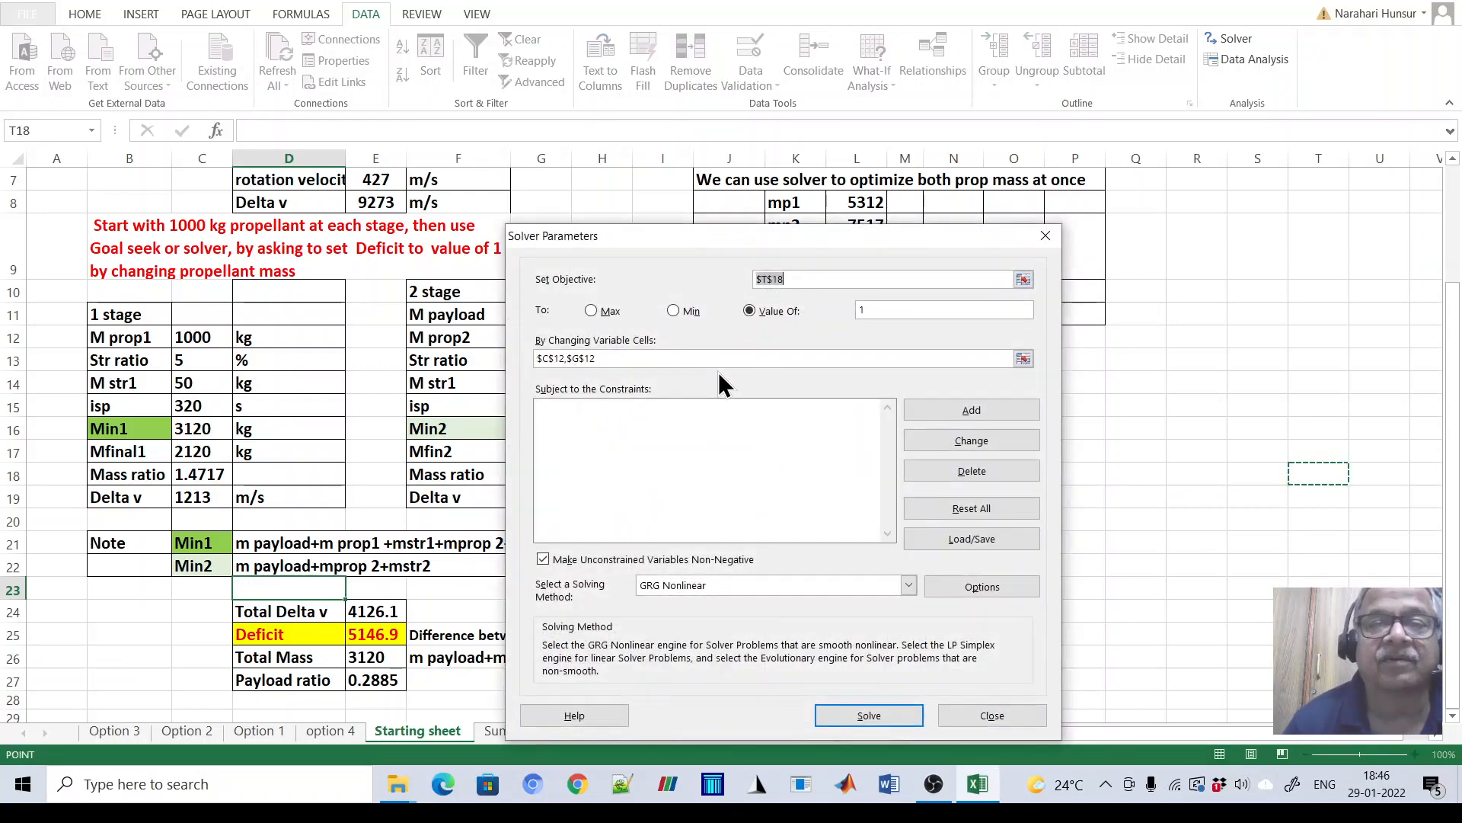
Set the Solver objective to the Deficit in E25, solve for a value of 1 by changing C12 and G12, and keep the solution
{"action": "left_click", "coordinate": [814, 280]}
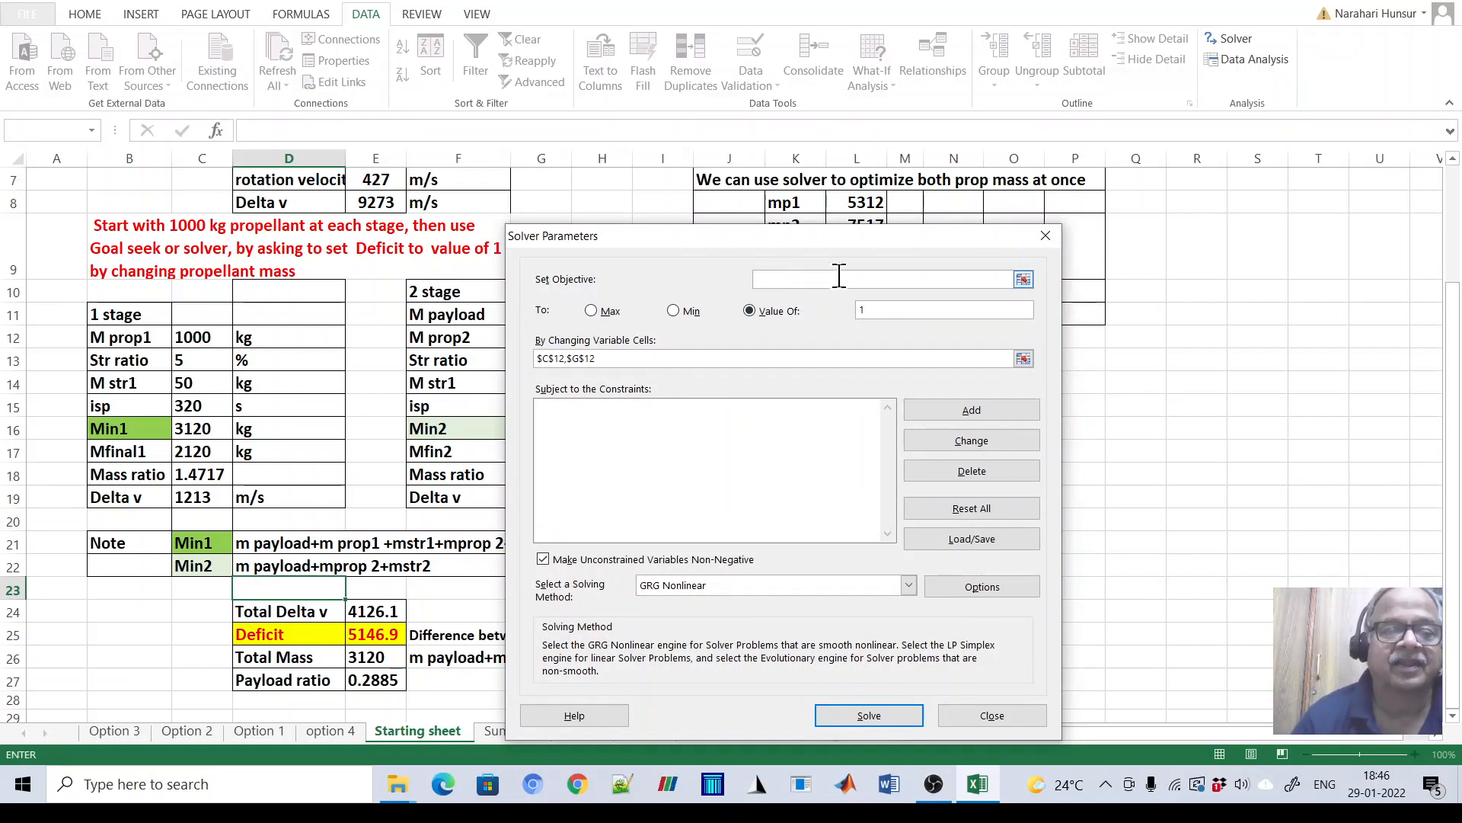
{"action": "left_click", "coordinate": [378, 636]}
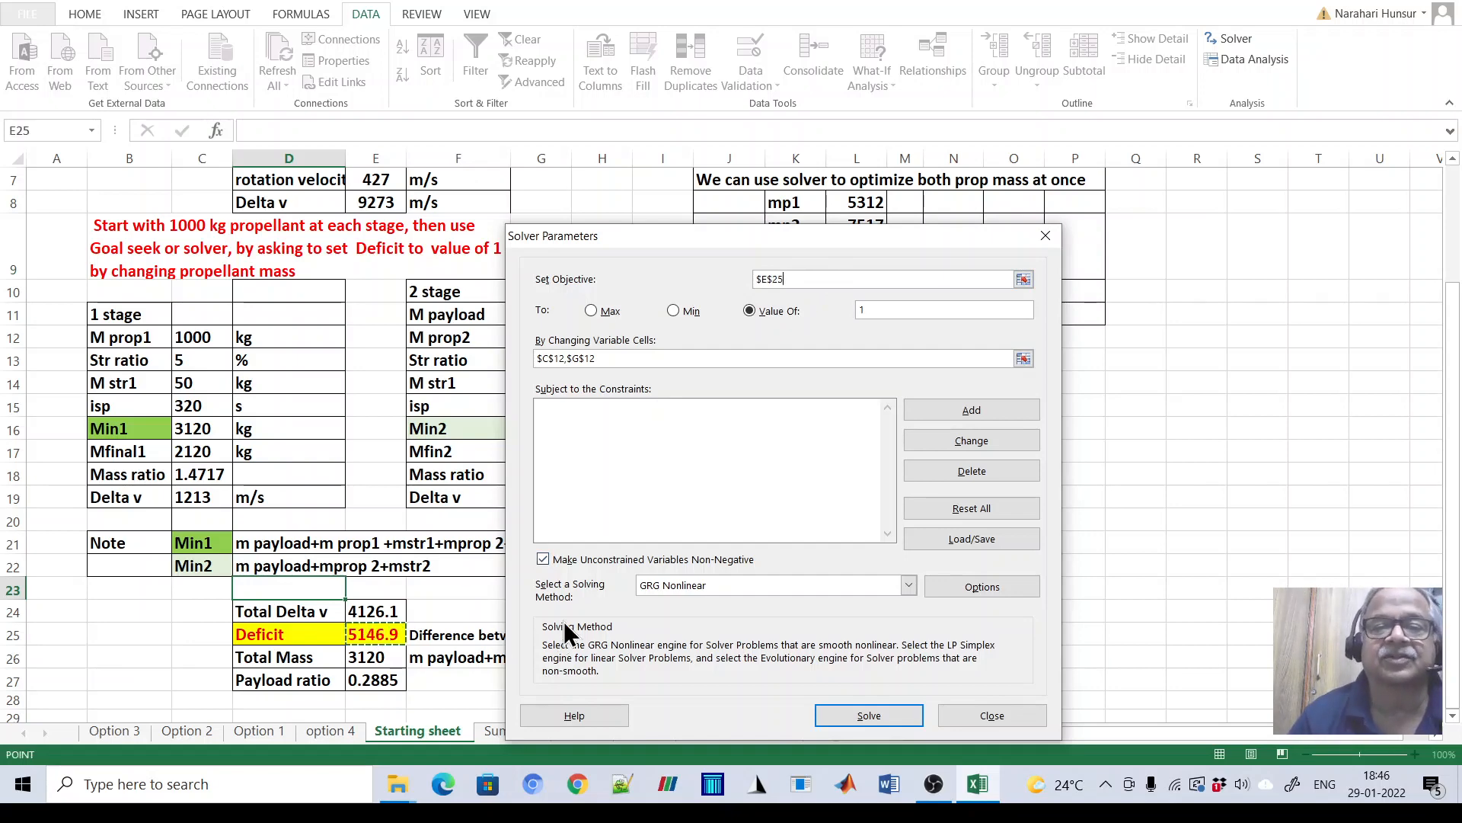
{"action": "left_click", "coordinate": [876, 713]}
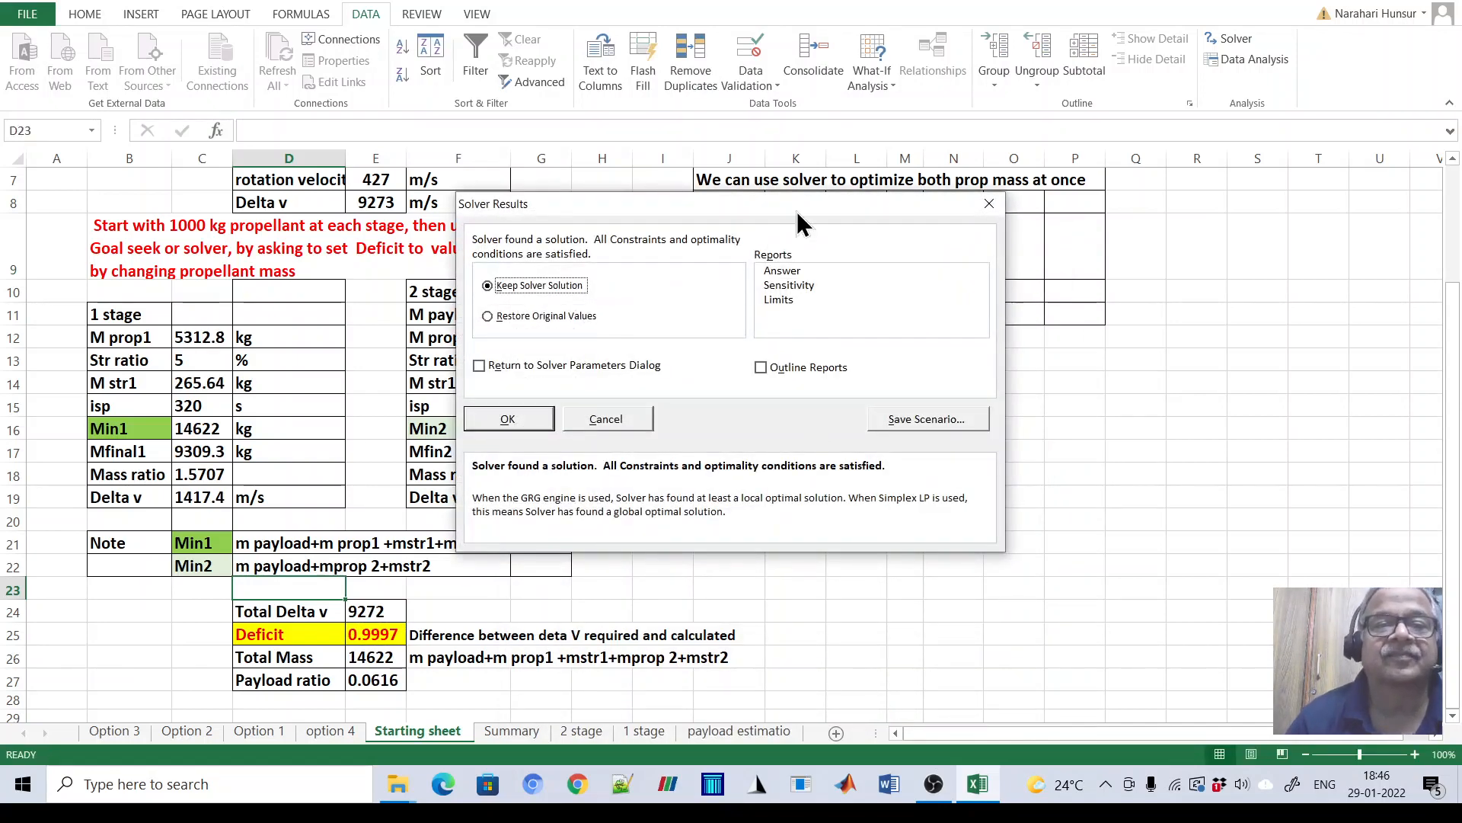
{"action": "left_click_drag", "start_coordinate": [799, 213], "coordinate": [1124, 325]}
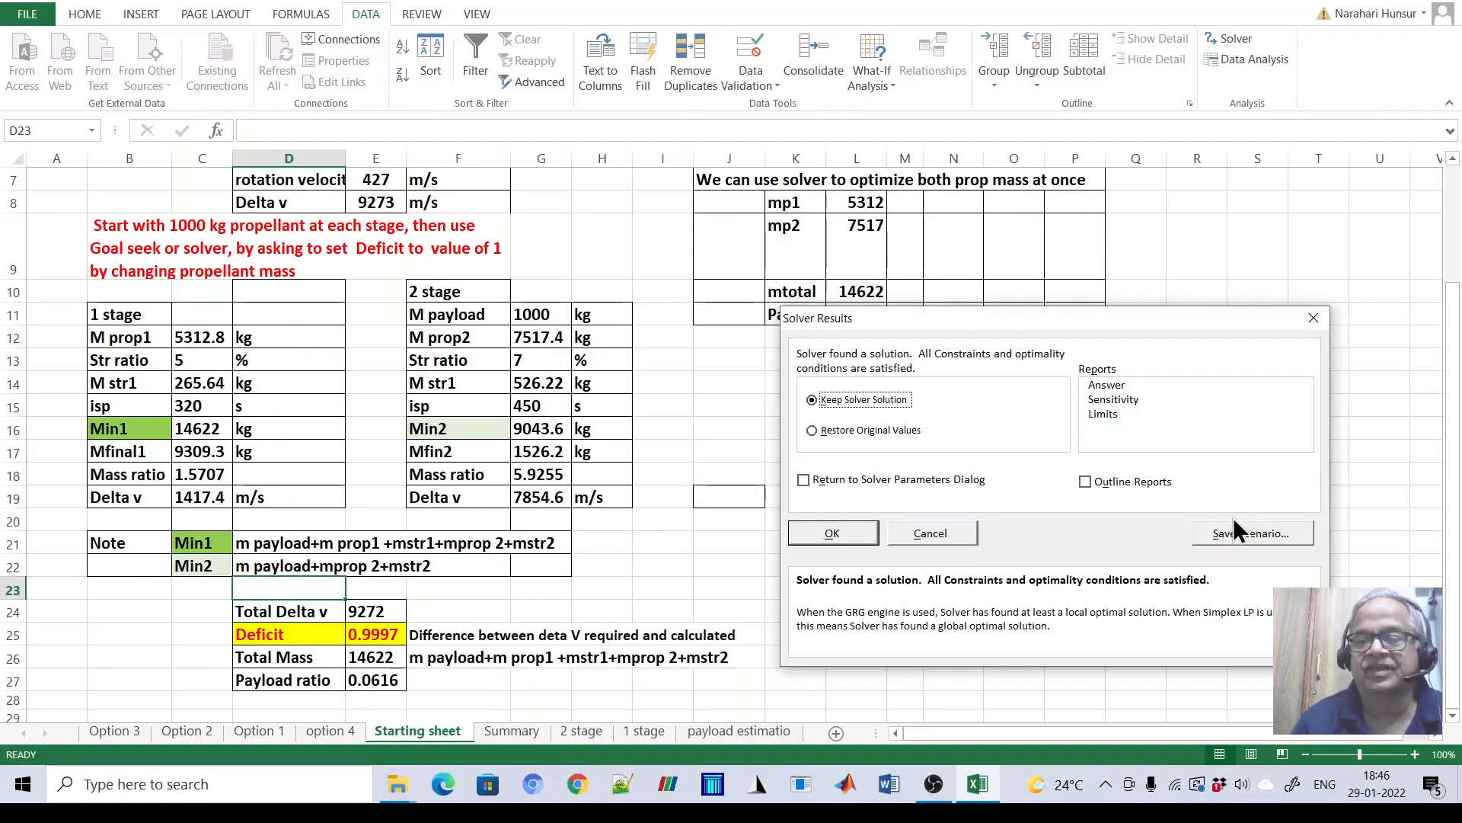
{"action": "left_click", "coordinate": [842, 535]}
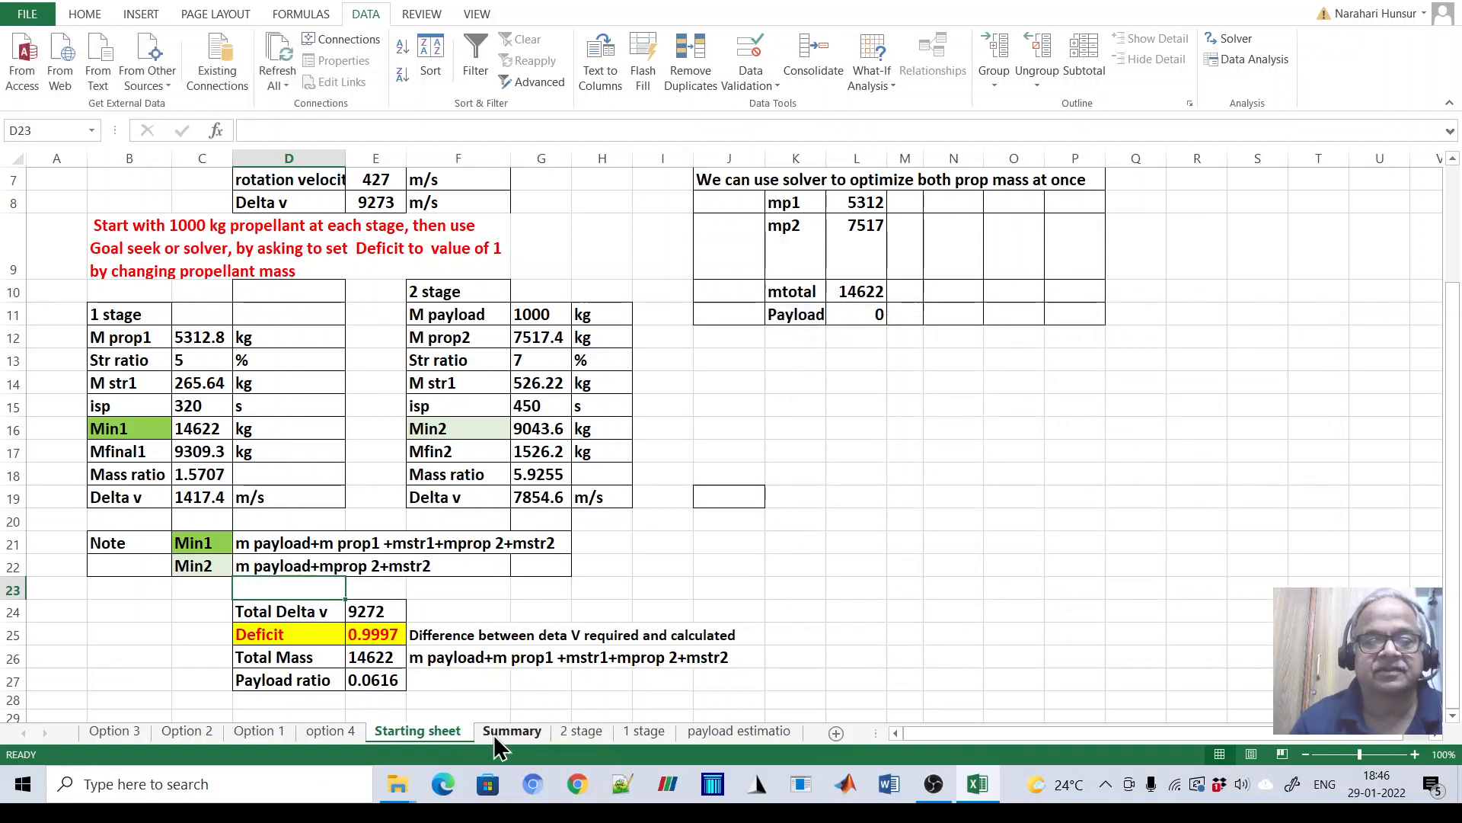
Open the Summary sheet to compare the Goal Seek and Solver propellant masses, total masses and payload fractions
{"action": "left_click", "coordinate": [499, 735]}
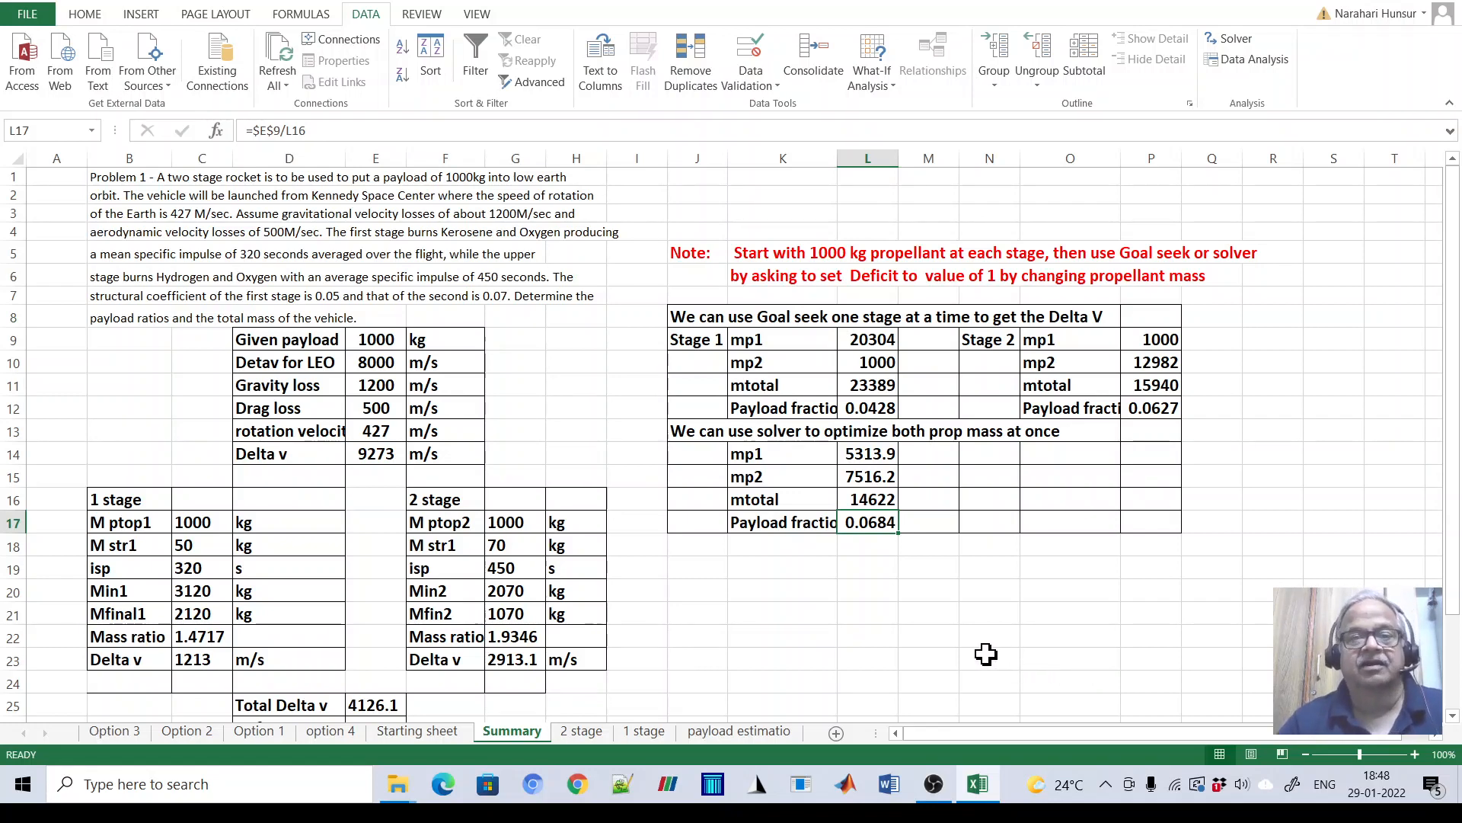
{"action": "left_click", "coordinate": [1421, 1]}
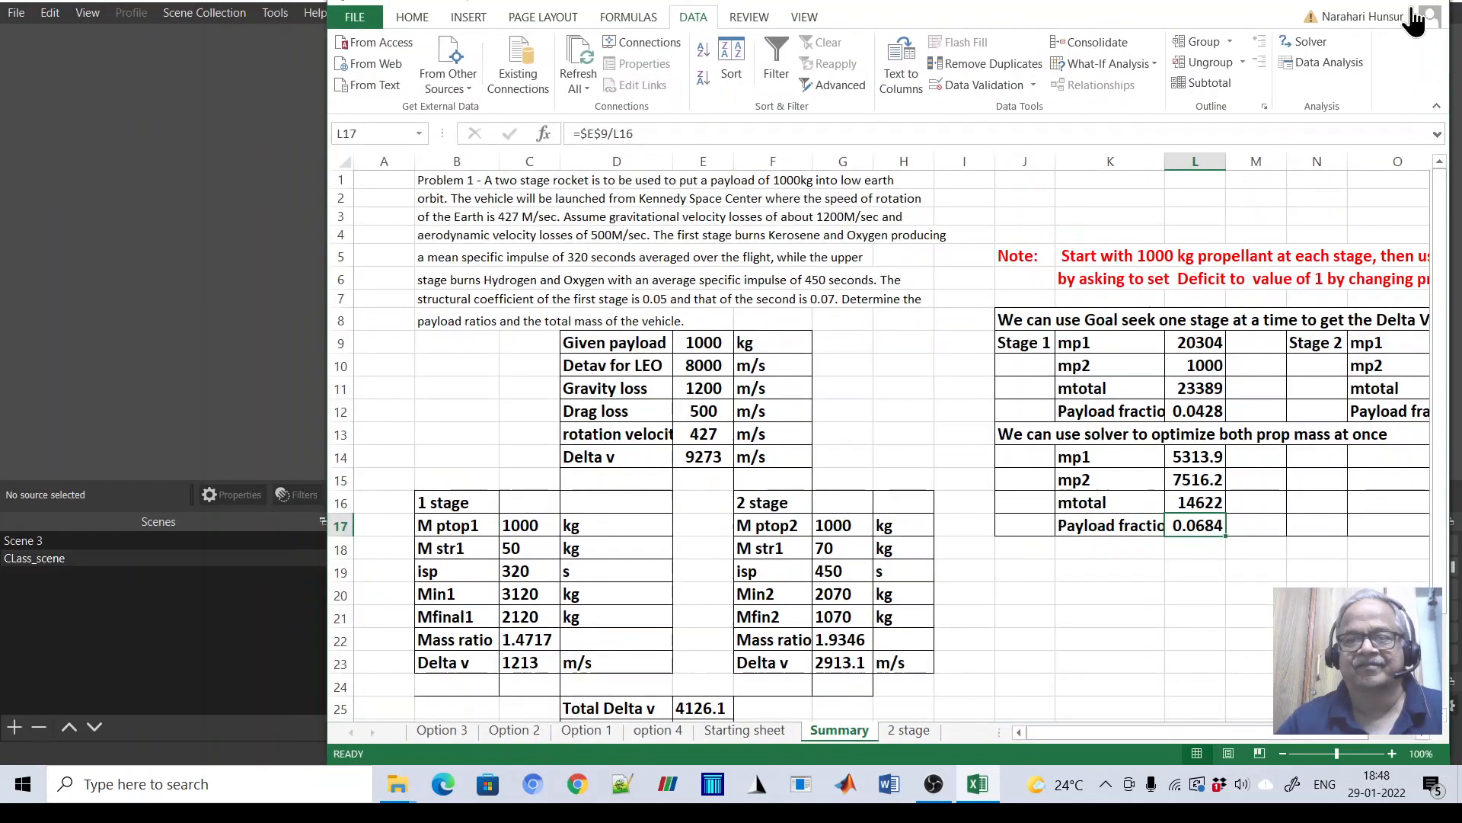
{"action": "left_click", "coordinate": [229, 610]}
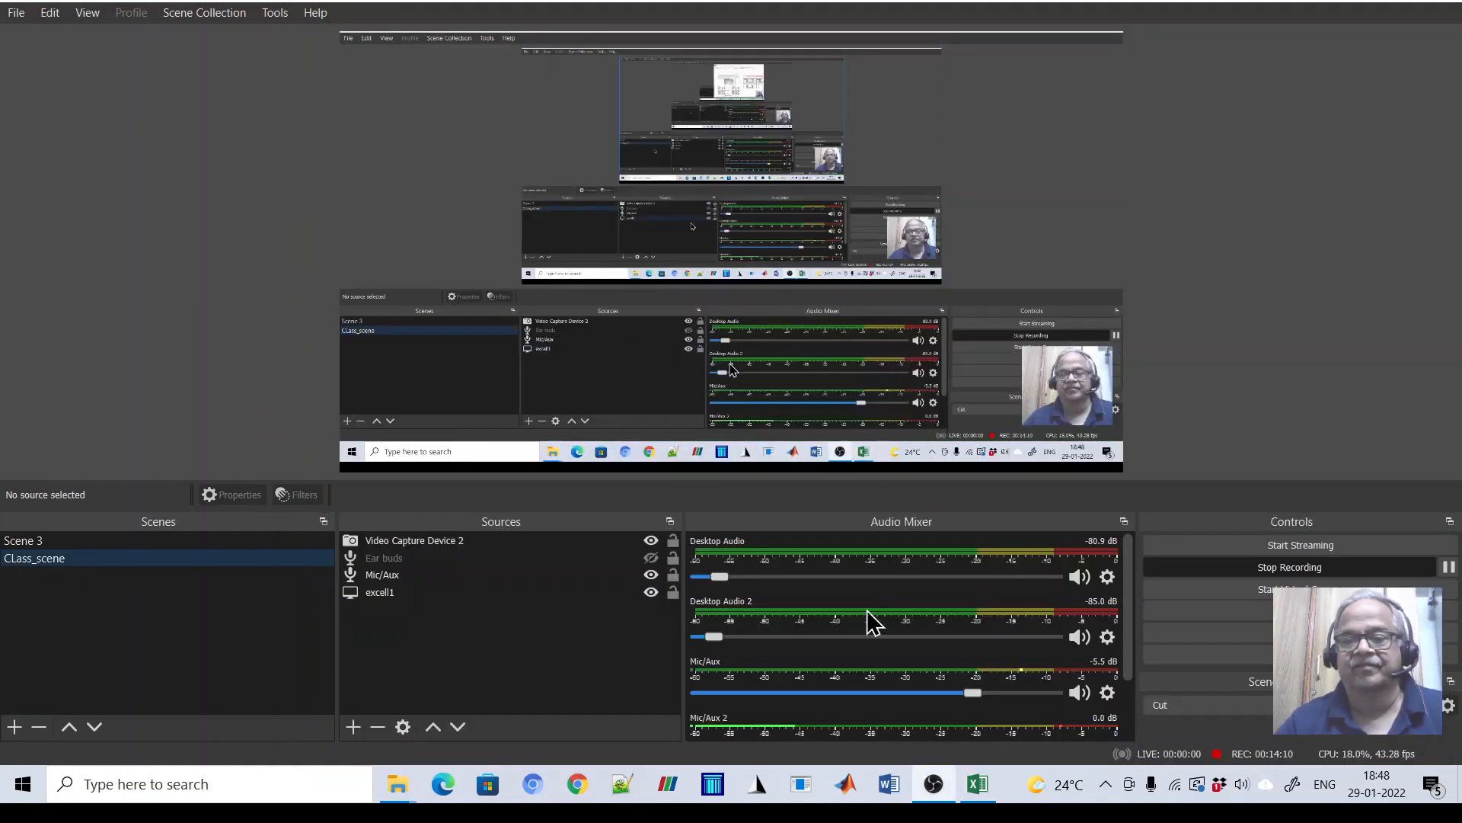